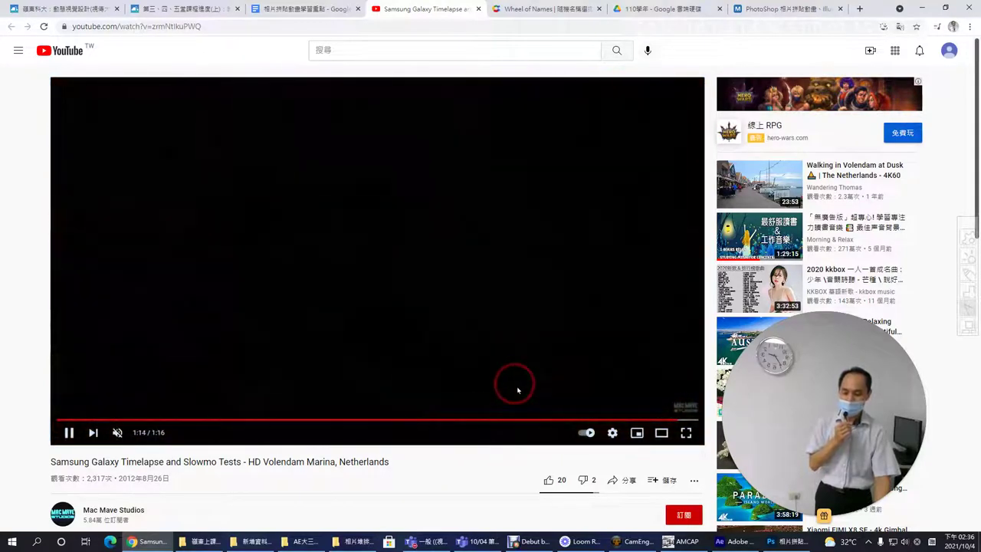
Step: Replay the instant-photo sequence near the end of the Samsung Galaxy Timelapse video and pause it at 1:12
click(550, 419)
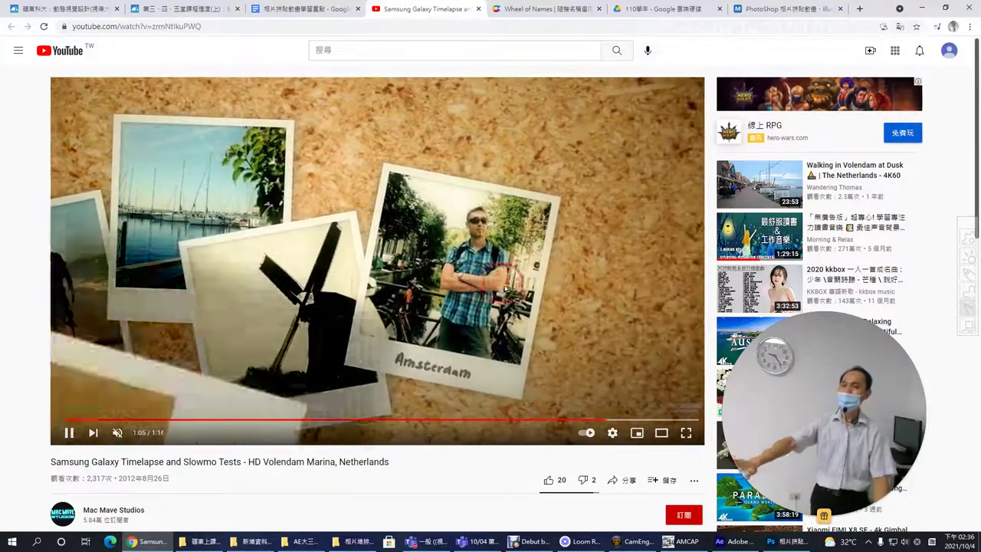
click(504, 289)
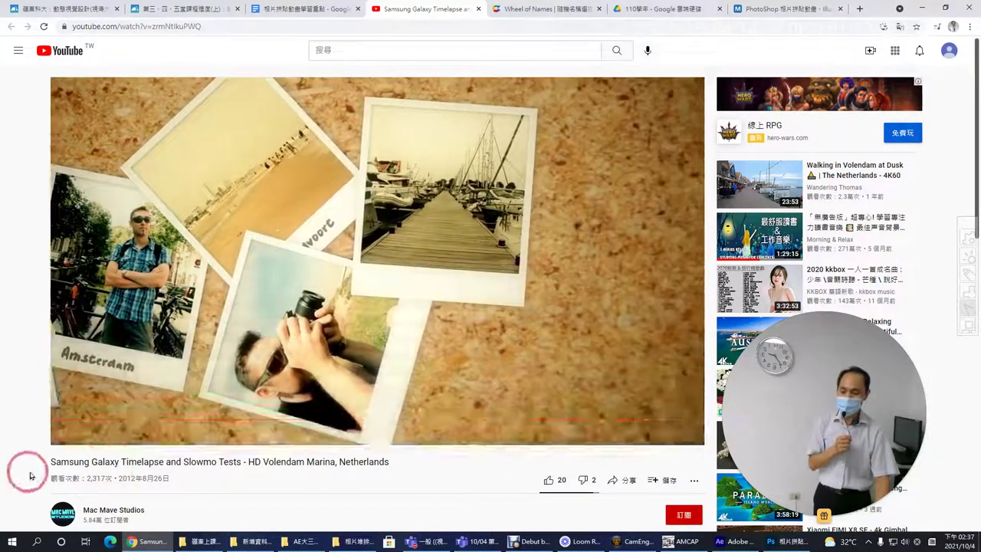
click(72, 433)
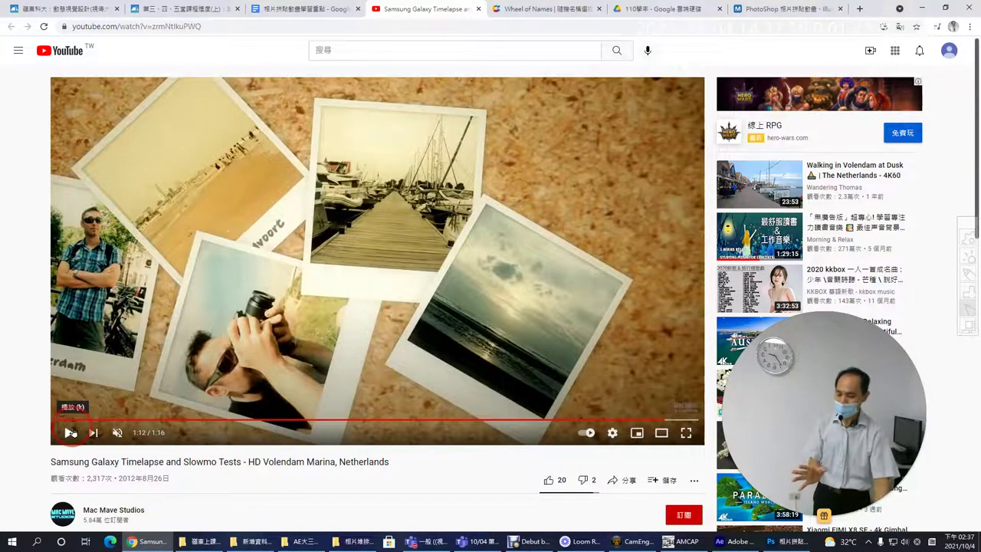
Step: Switch to After Effects, hide layers 照片2(001) through 照片6(001), and select 照片1(001) with the playhead at the timeline start
click(726, 542)
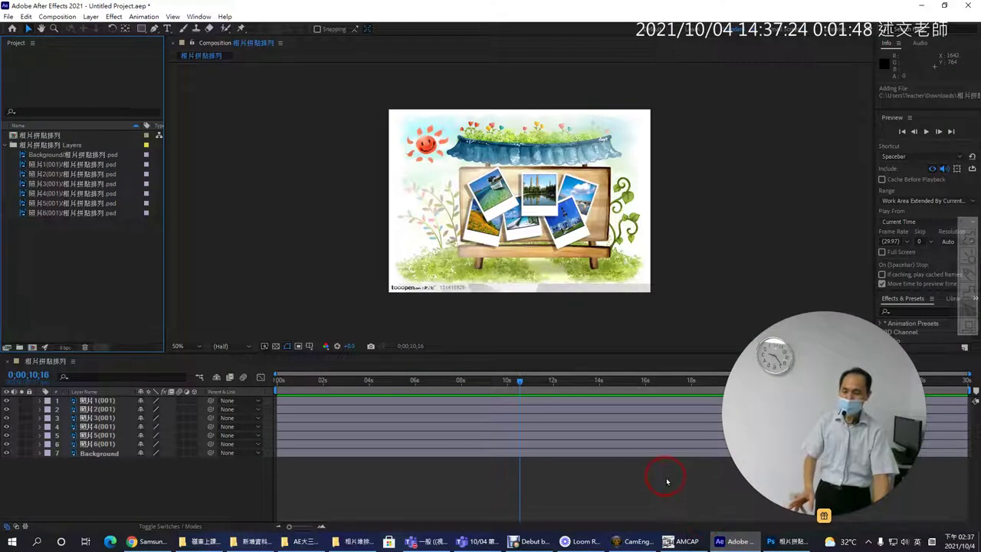
click(490, 198)
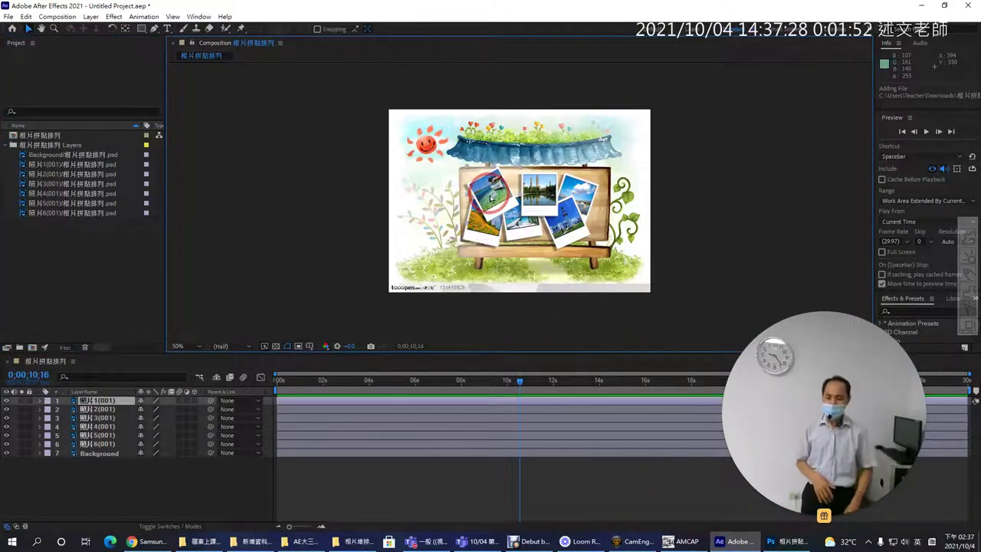
key(period)
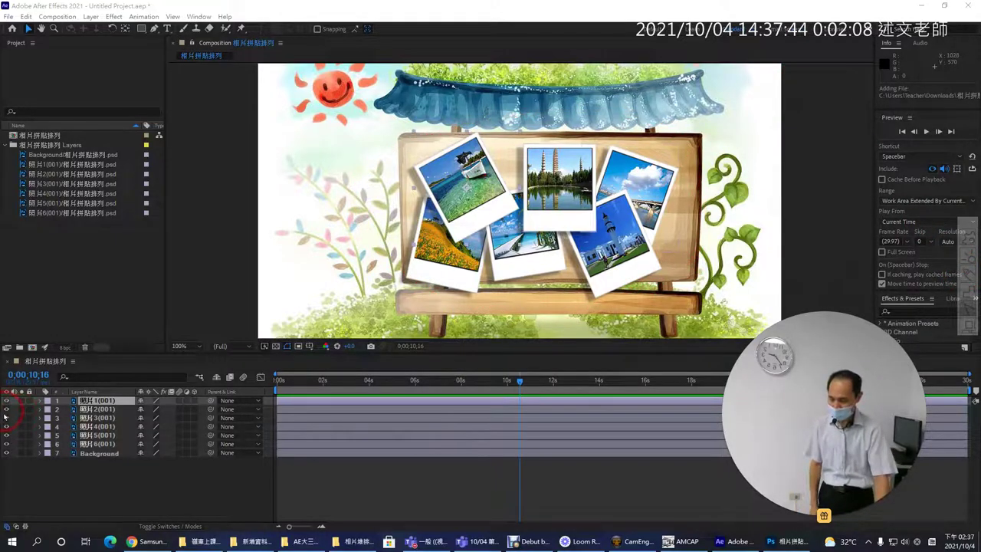
drag(7, 410, 65, 452)
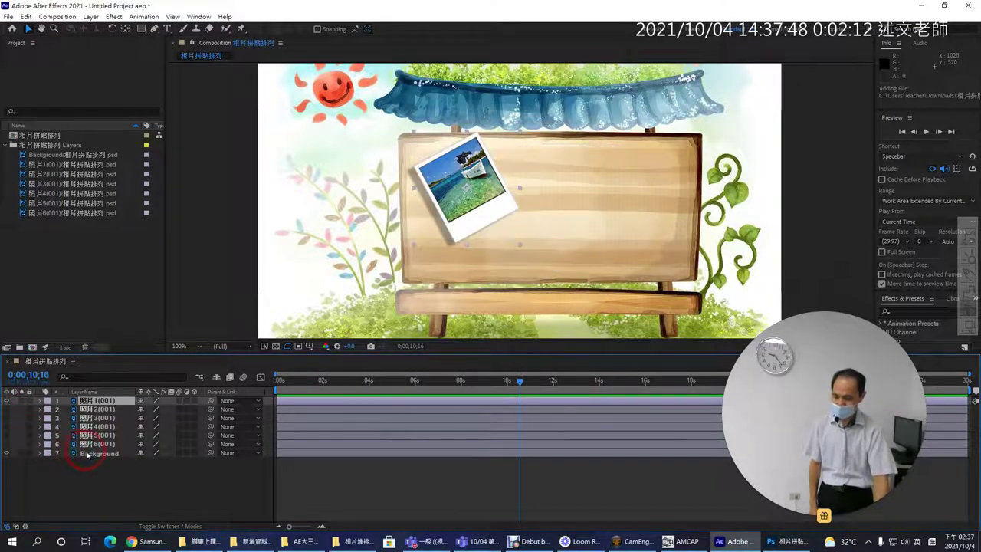
click(88, 454)
click(100, 400)
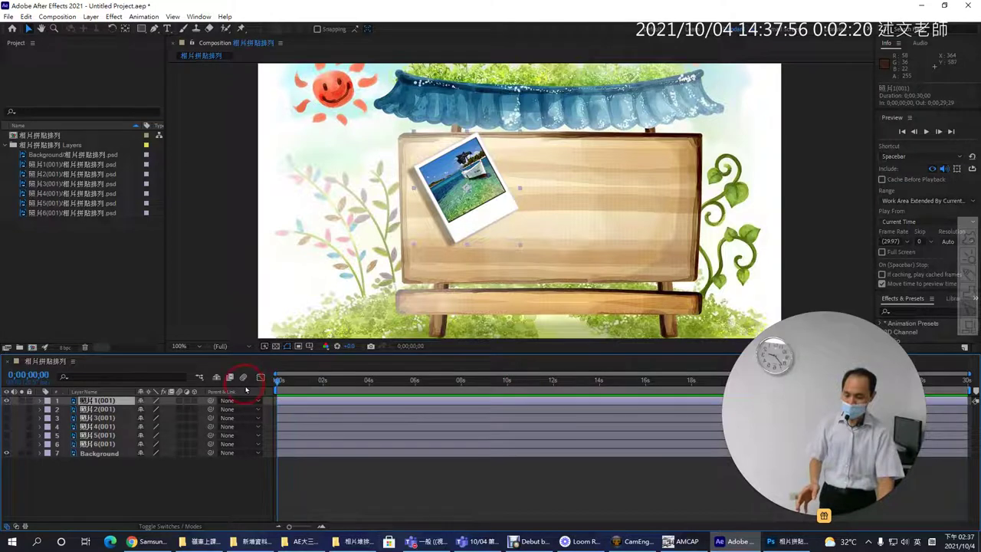
Step: Expand the Layer Styles and Transform properties of the 照片1(001) layer
click(39, 401)
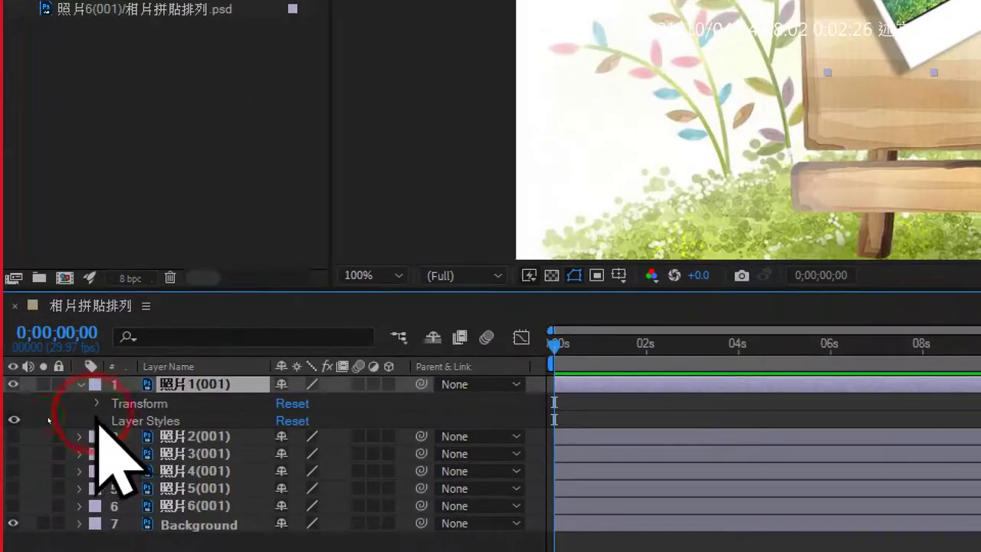
click(135, 421)
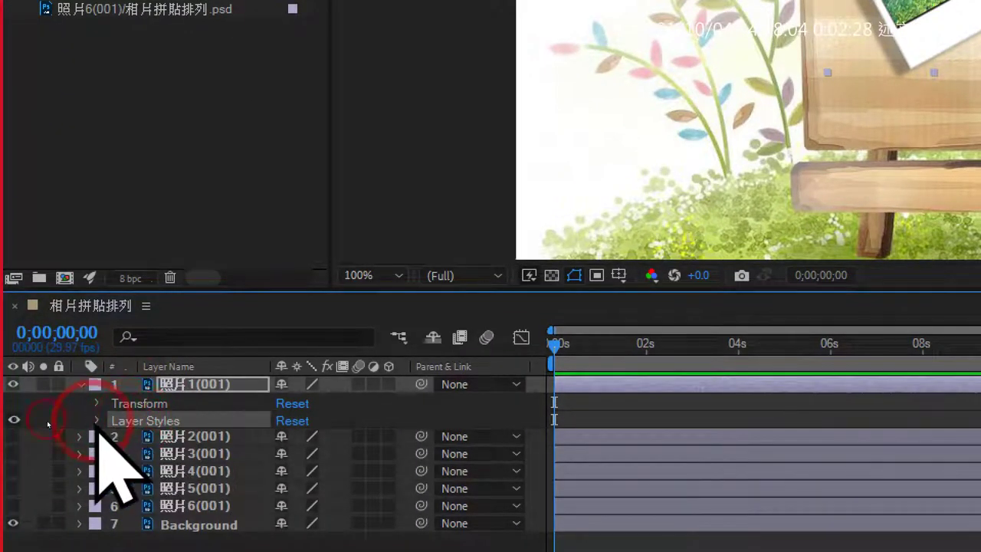
click(95, 421)
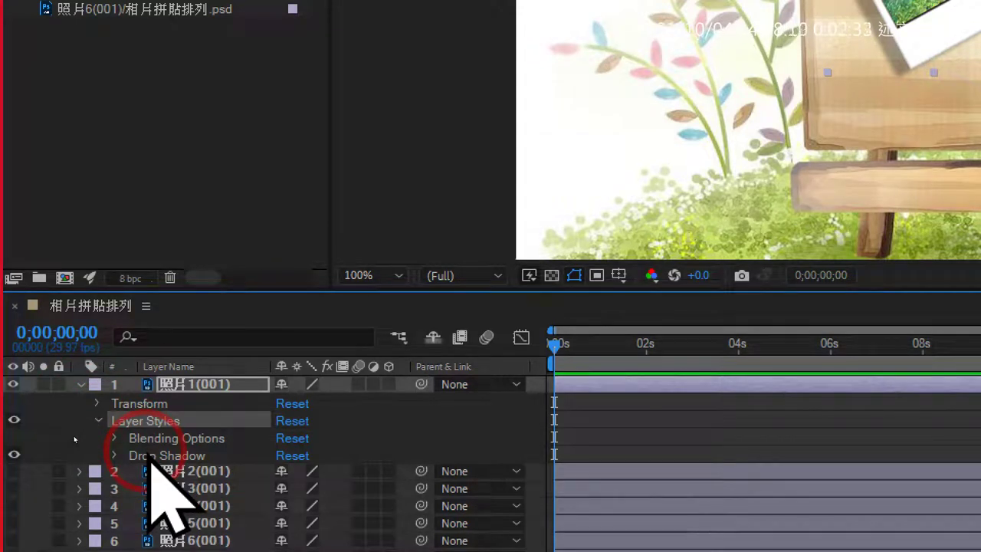
click(97, 404)
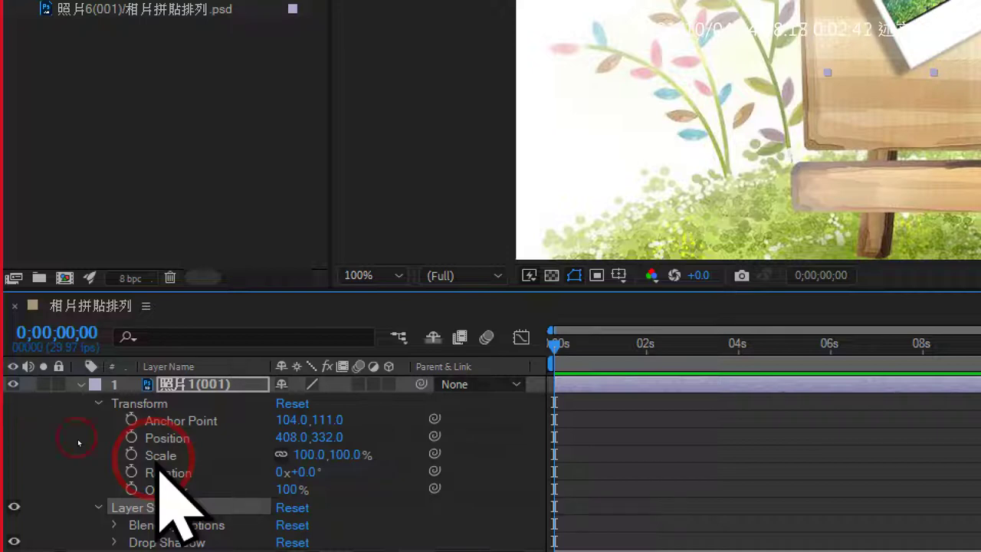
Step: Add Position and Scale keyframes to 照片1(001) and shift both to about 0;00;03;28
click(161, 438)
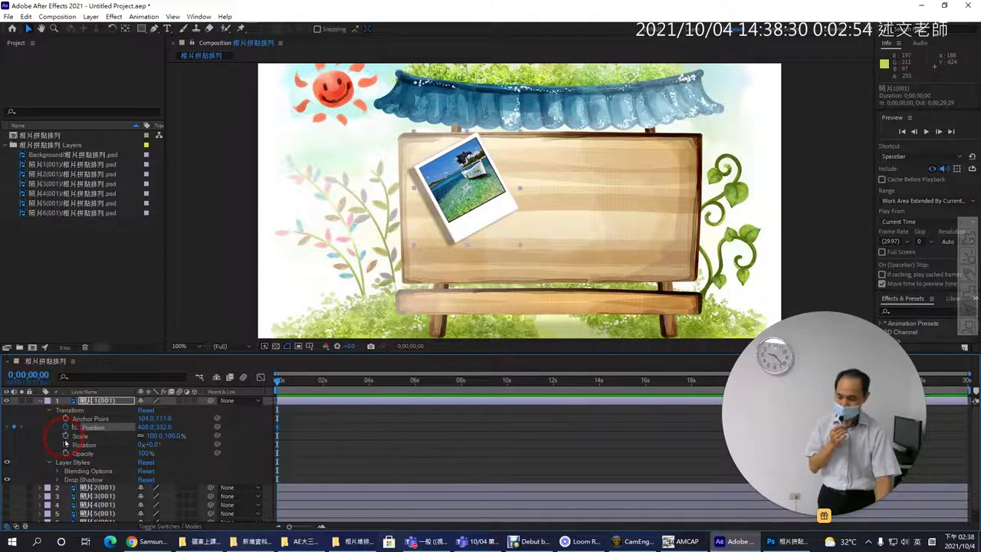
click(65, 435)
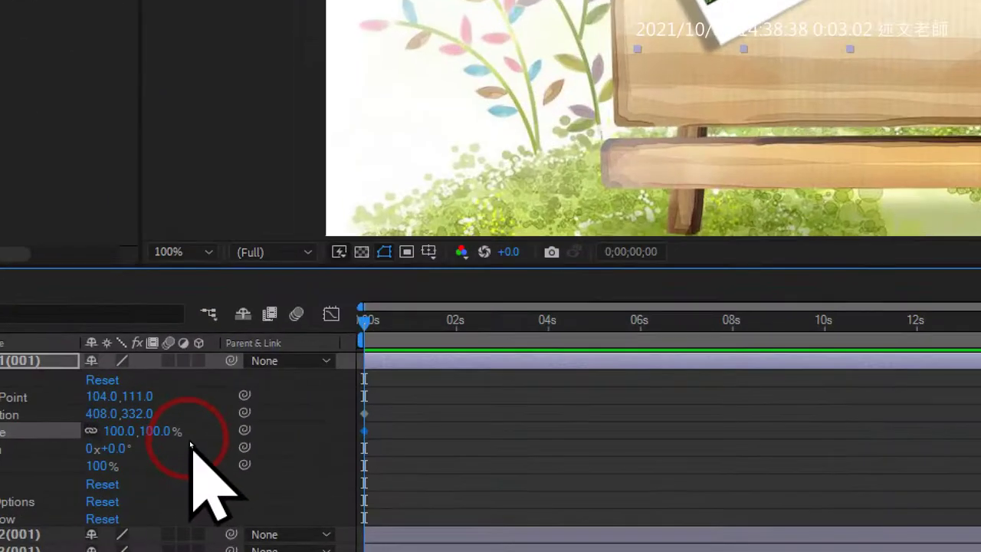
drag(412, 393, 547, 429)
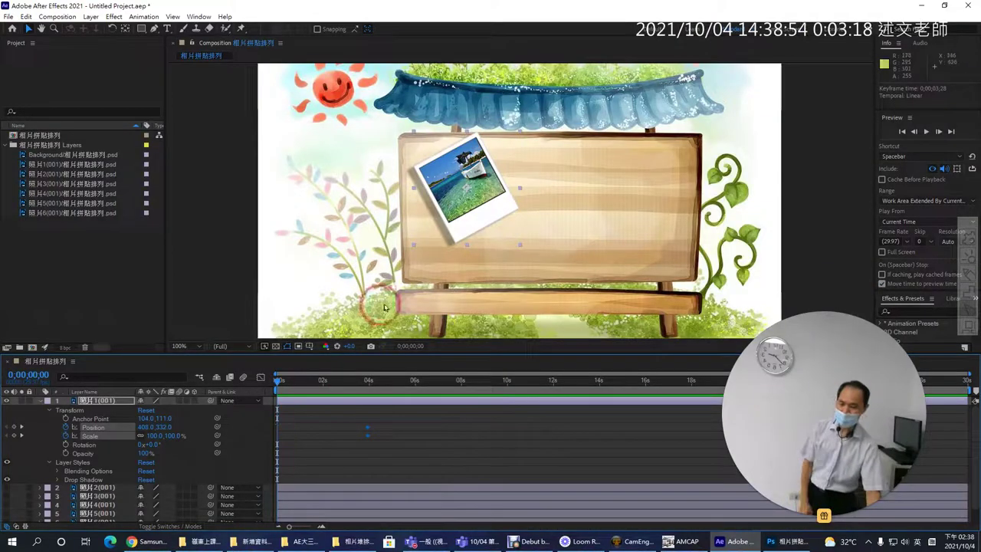
Step: At 0 seconds, move the 照片1(001) photo outside the frame beyond its upper-left corner, to about position -212, -101
mouse_move(485, 215)
mouse_down()
mouse_move(465, 208)
mouse_move(467, 221)
mouse_up()
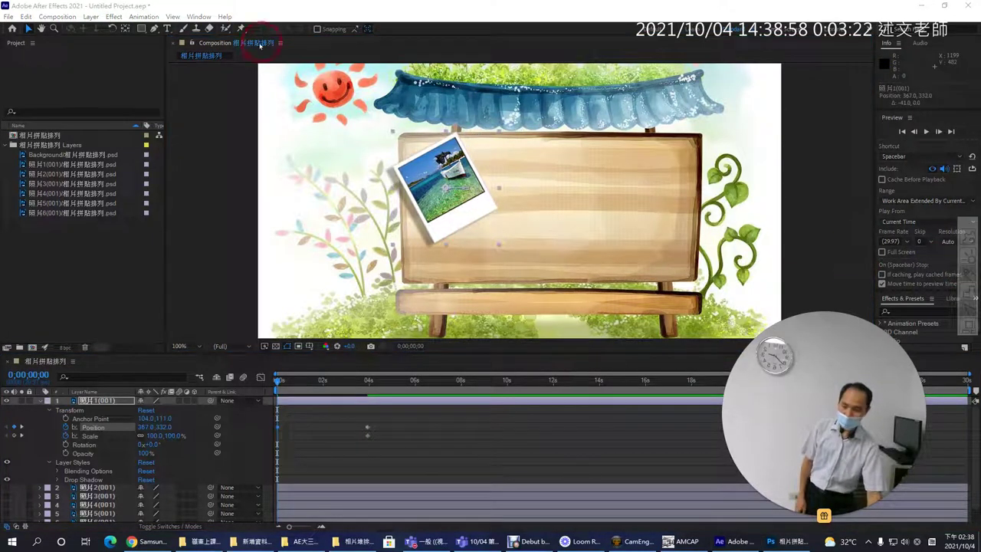
mouse_move(261, 63)
mouse_down()
mouse_move(337, 108)
mouse_move(395, 166)
mouse_move(391, 148)
mouse_move(356, 177)
mouse_up()
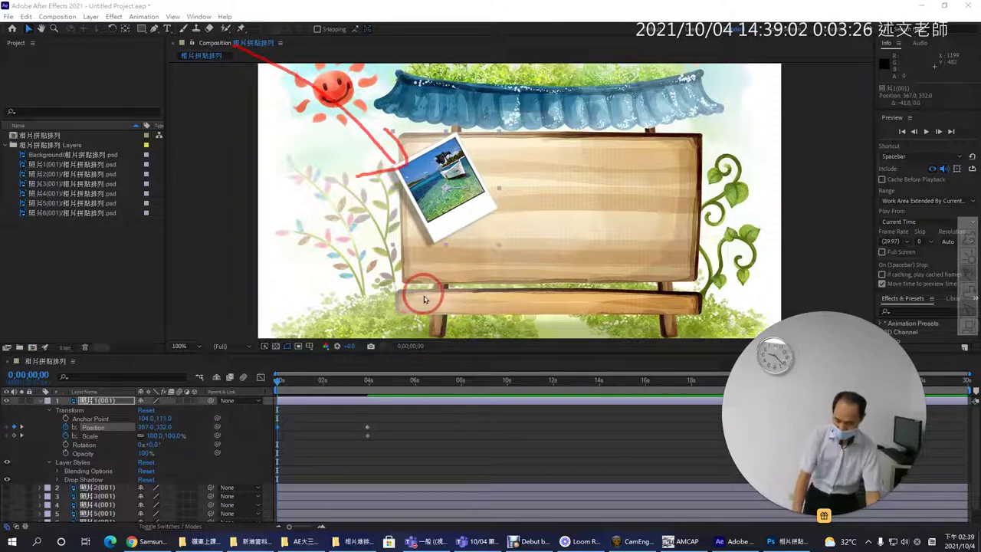
drag(470, 223, 297, 100)
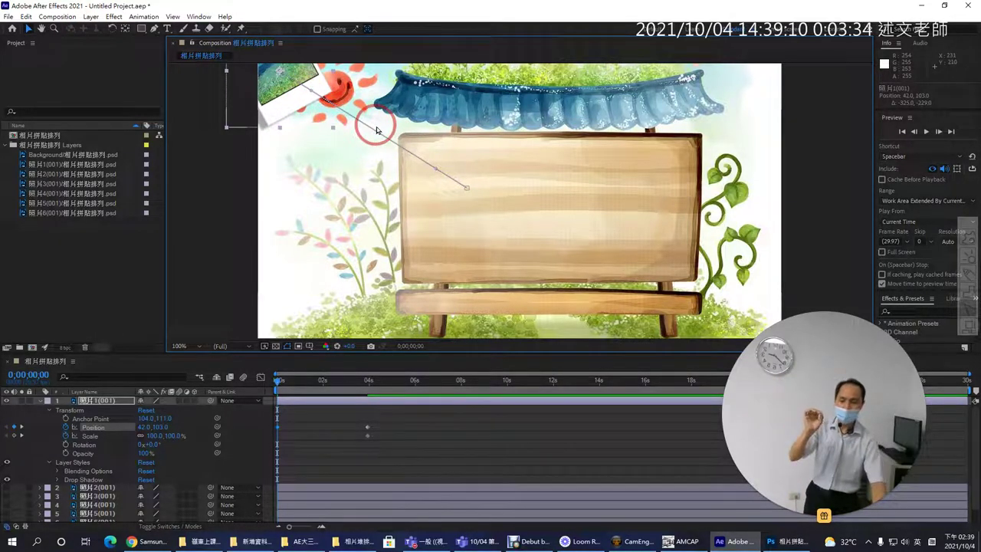
key(comma)
key(comma)
drag(405, 144, 335, 84)
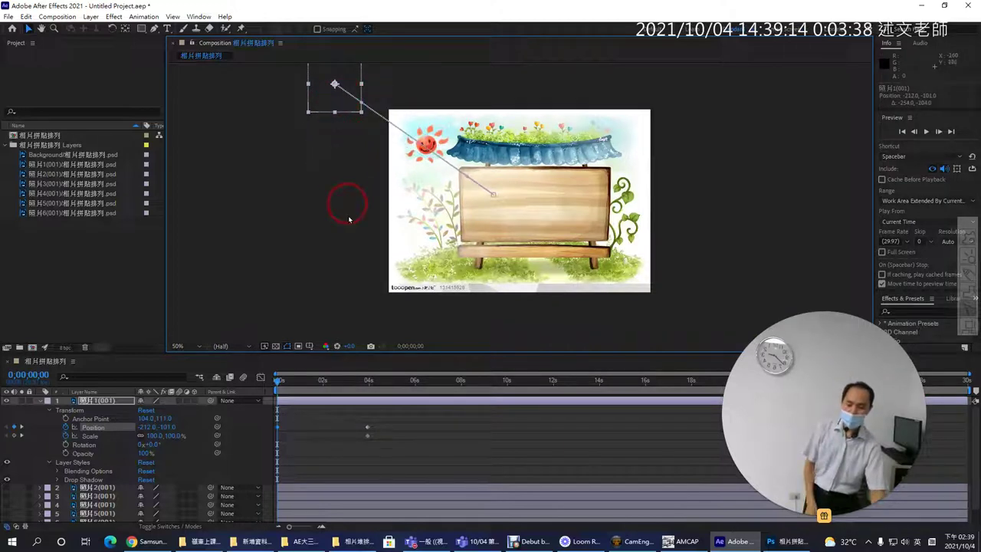
mouse_move(279, 383)
mouse_down()
mouse_move(371, 385)
mouse_move(281, 383)
mouse_up()
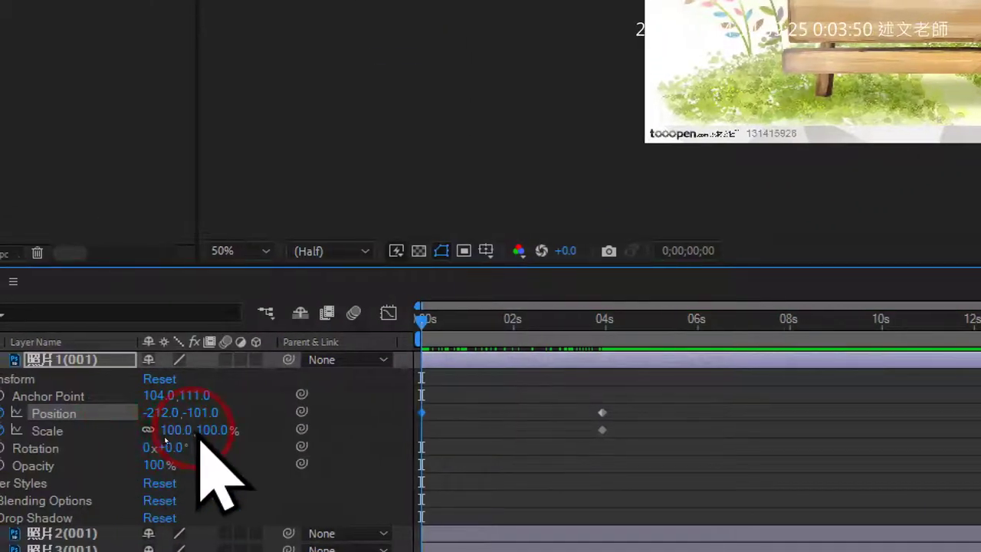
Step: Set the 照片1(001) layer's scale at 0 seconds to 184% and scrub to 0;00;03;19 to preview its entrance
click(175, 430)
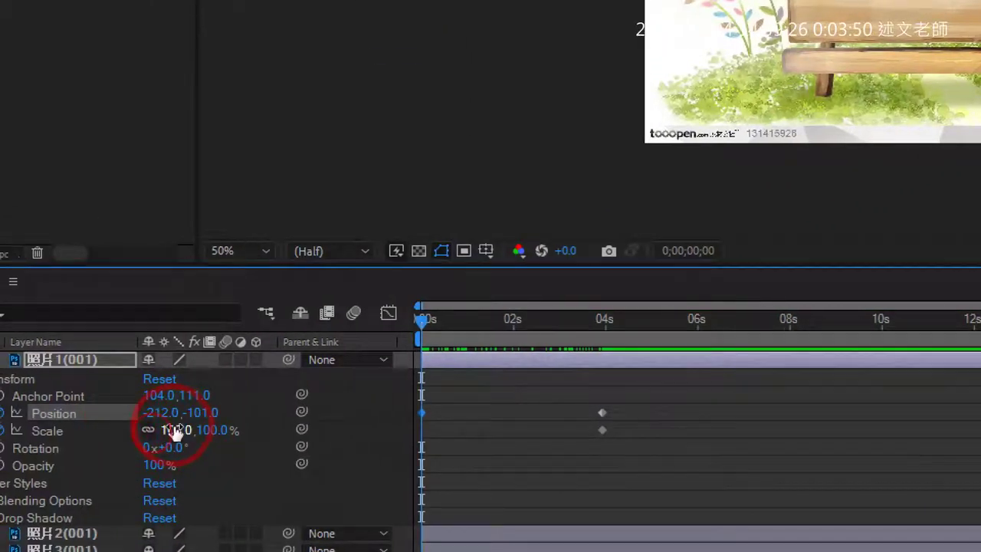
drag(176, 434, 266, 440)
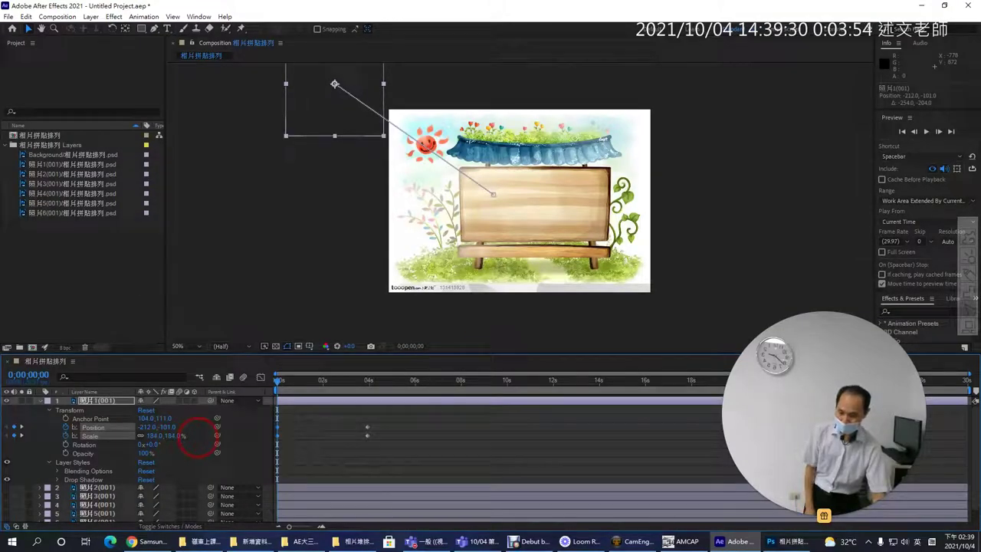
drag(198, 441, 263, 422)
drag(277, 384, 361, 402)
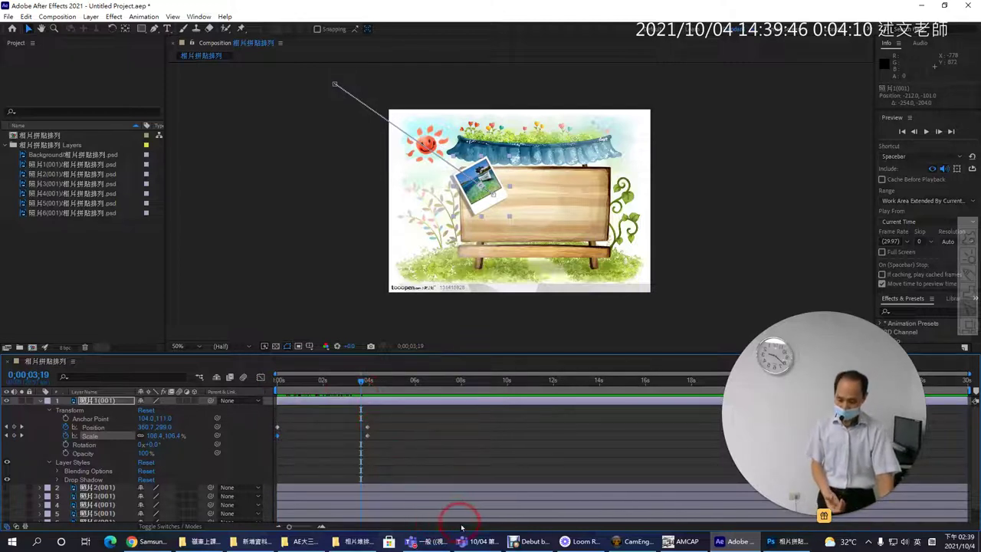
Step: Switch to the YouTube reference video and replay the falling photos from 0:56, pausing at 1:00 to study their shadows
click(147, 540)
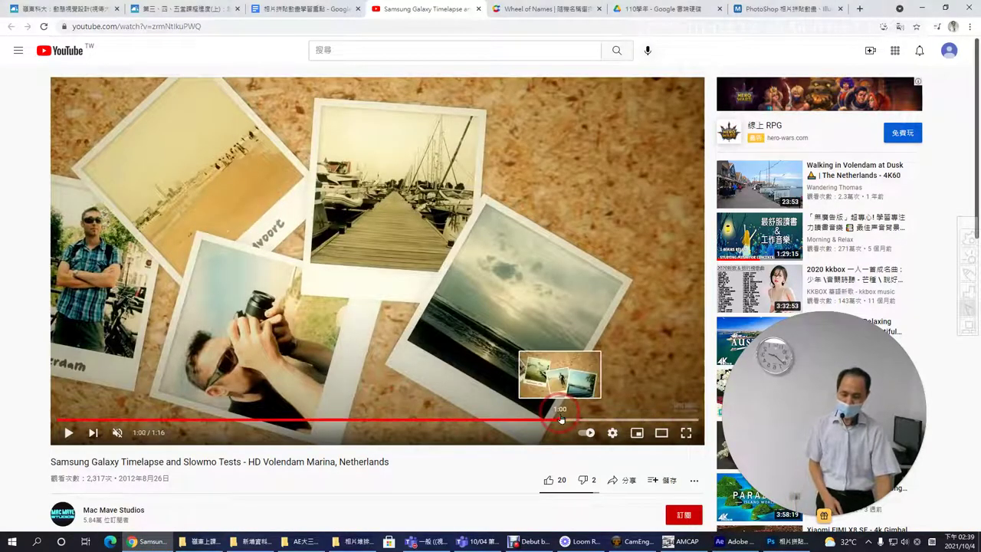
click(562, 420)
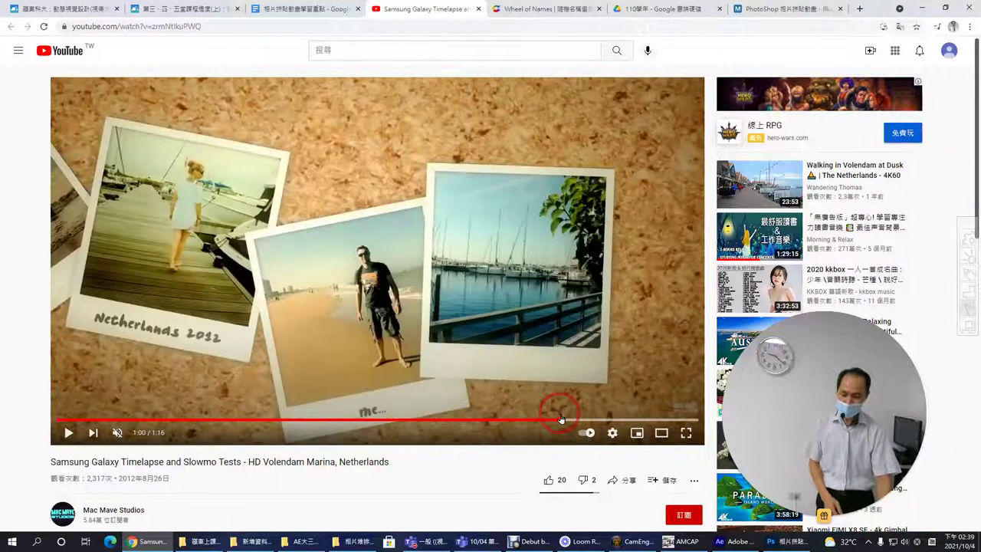
click(530, 420)
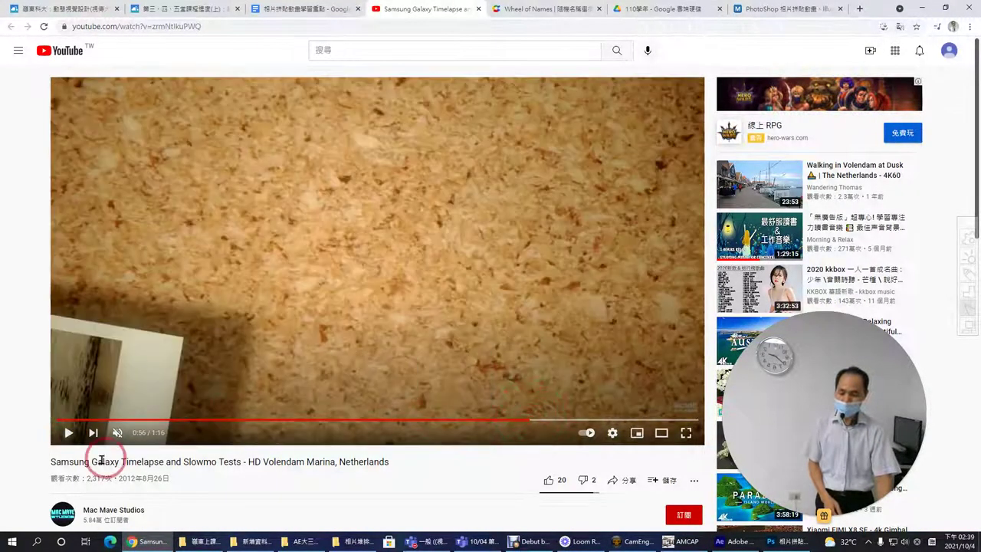
click(69, 436)
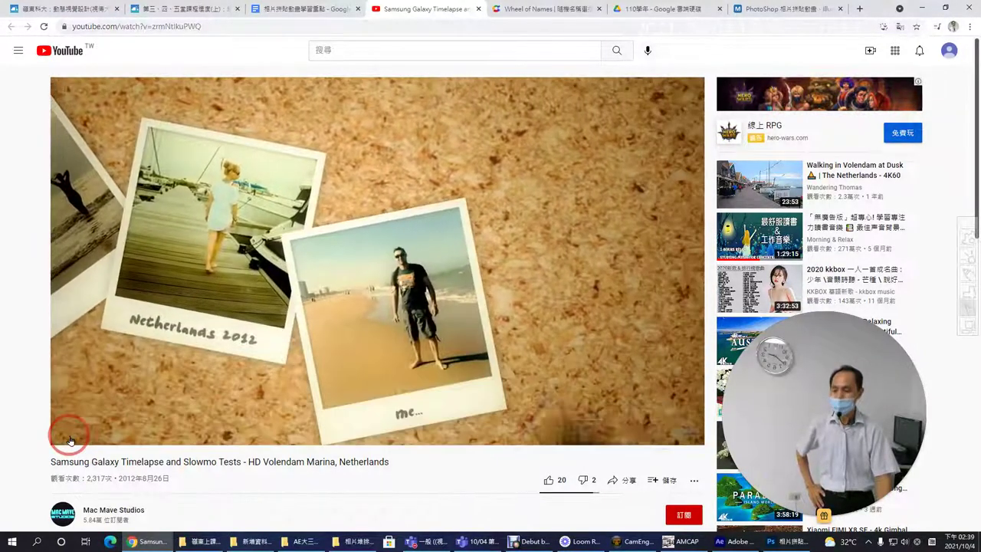
click(69, 433)
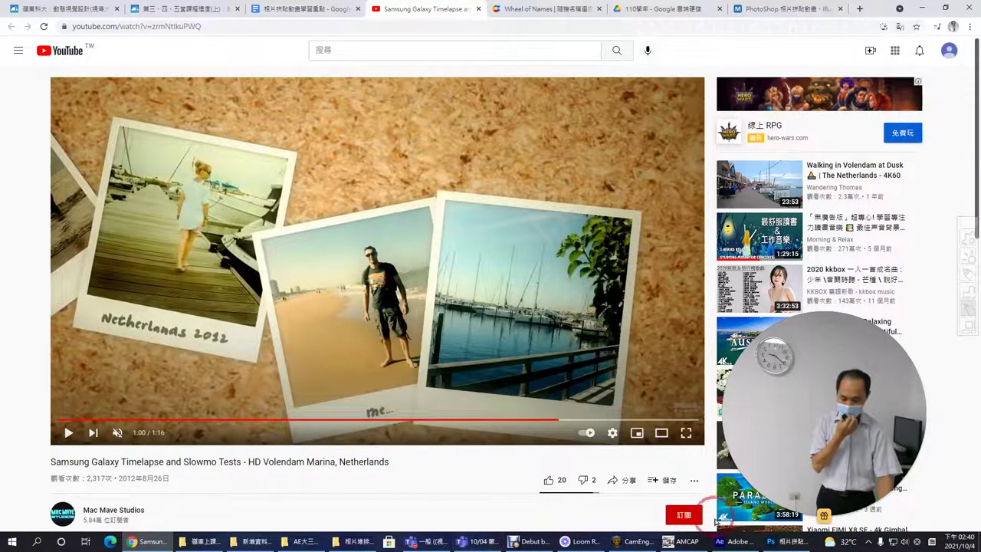
Step: Switch back to After Effects, return to 0 seconds and expand the 照片1(001) layer's Drop Shadow settings to inspect Distance and Size
click(736, 541)
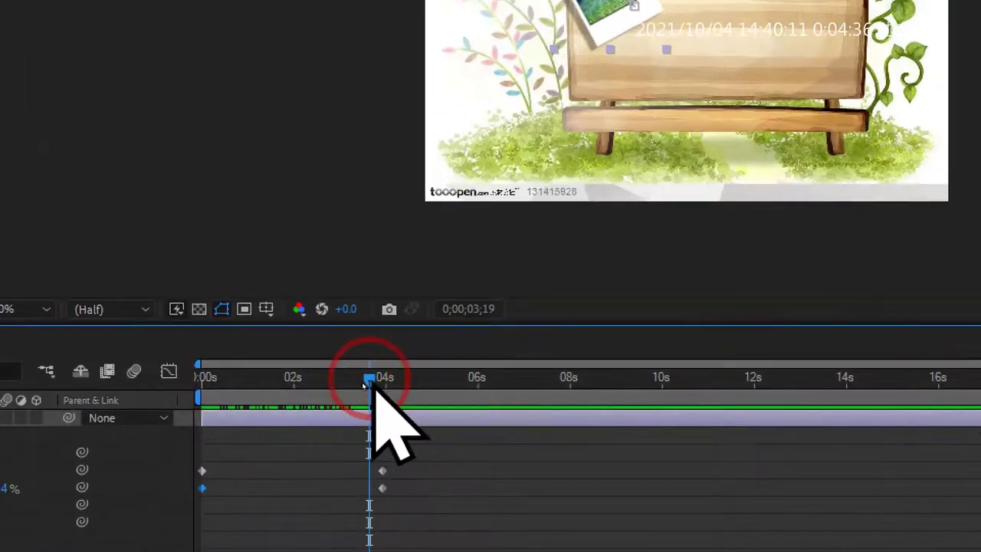
drag(371, 381, 193, 381)
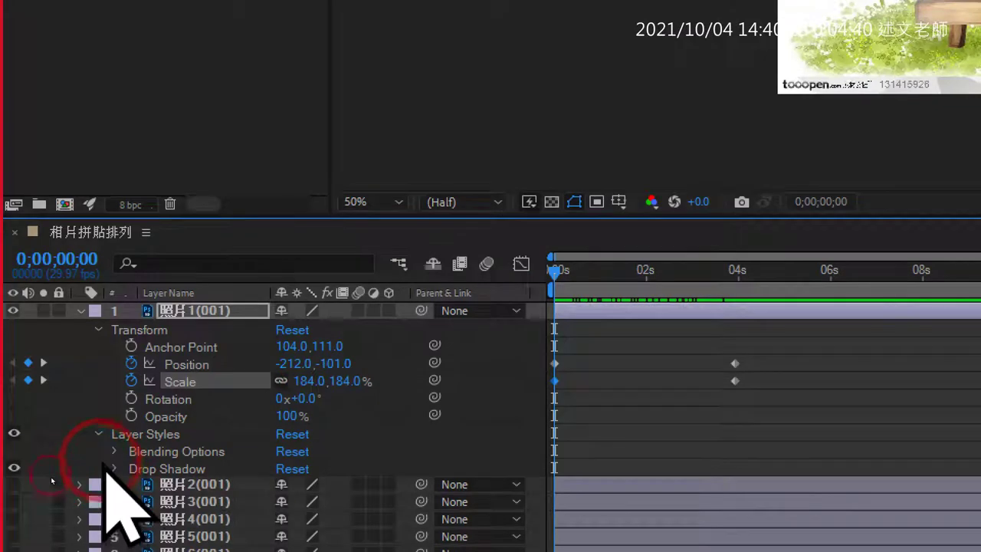
click(114, 468)
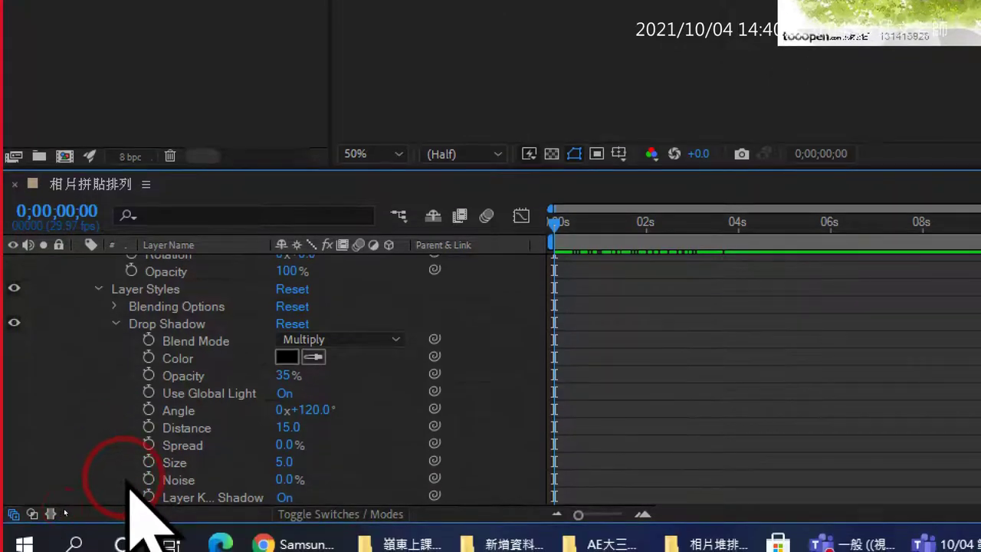
click(197, 431)
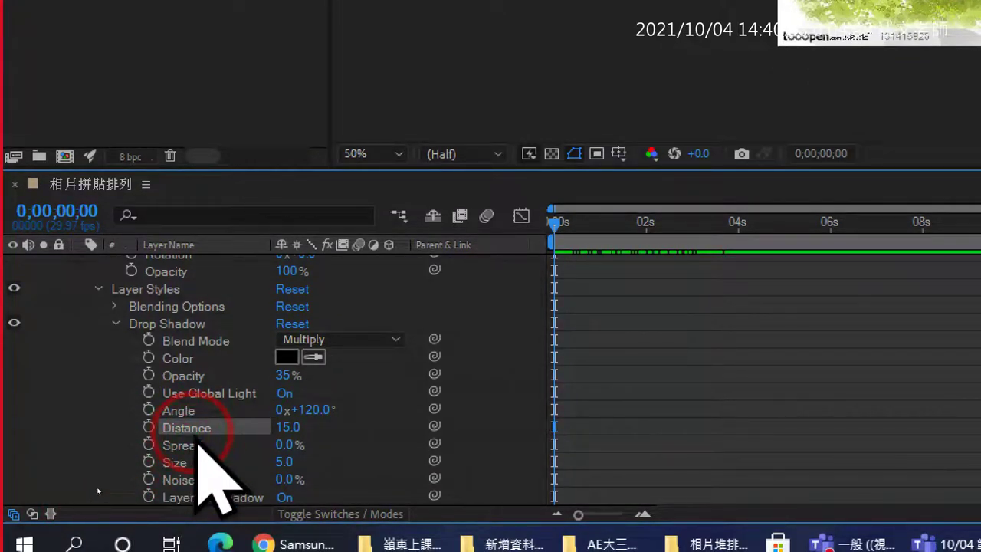
click(195, 460)
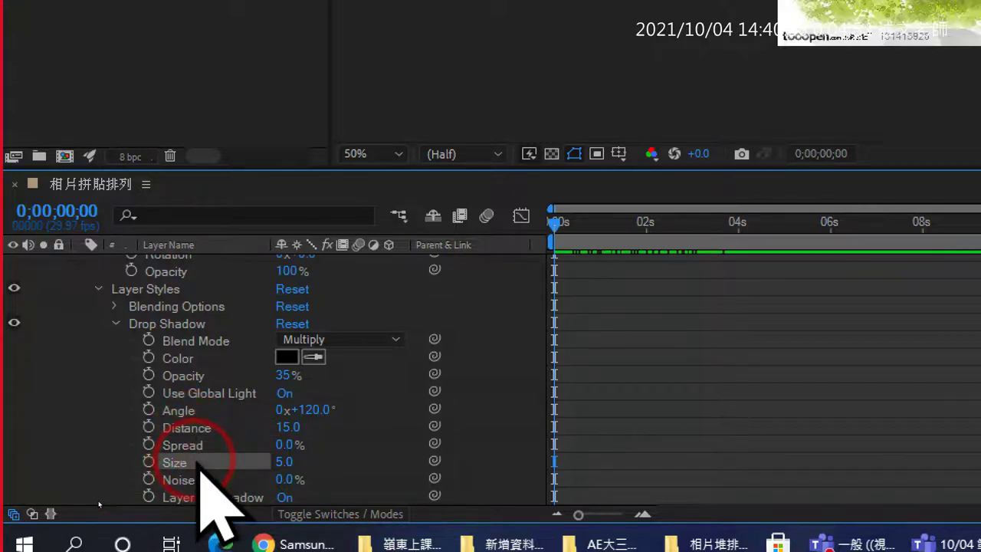
click(283, 462)
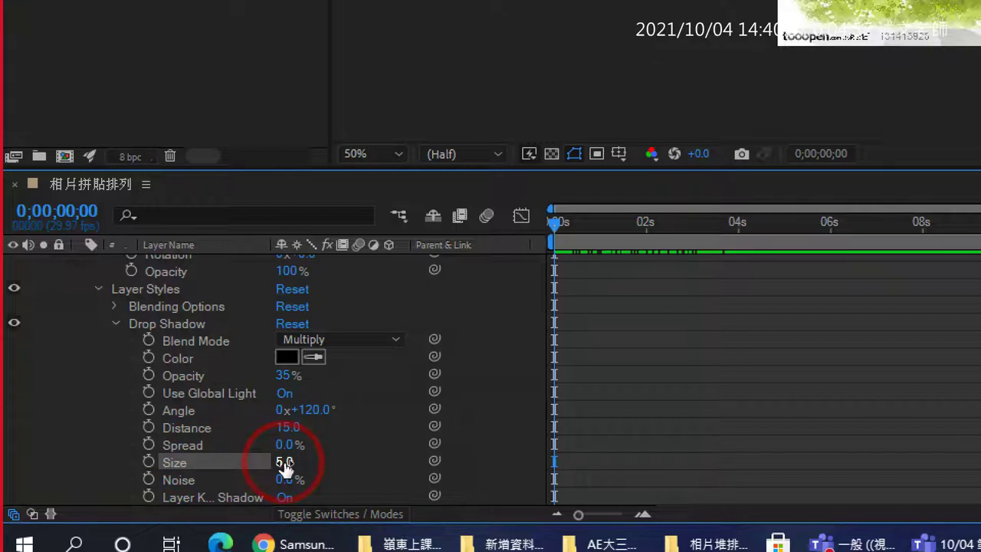
drag(284, 464, 290, 435)
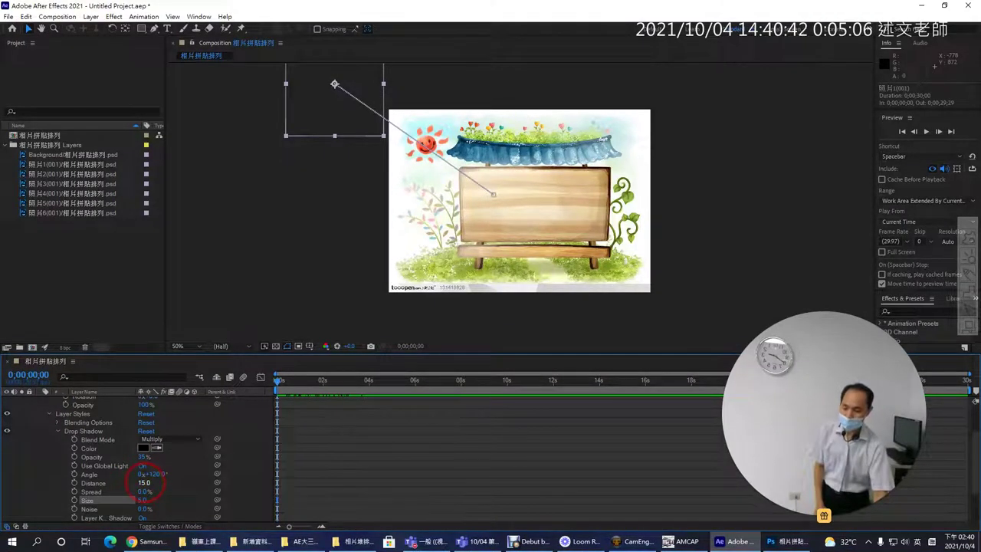
Step: Try a Drop Shadow Distance of 41 on 照片1(001) and preview the photo's shadow at 0;00;02;24
click(144, 483)
drag(245, 485, 365, 486)
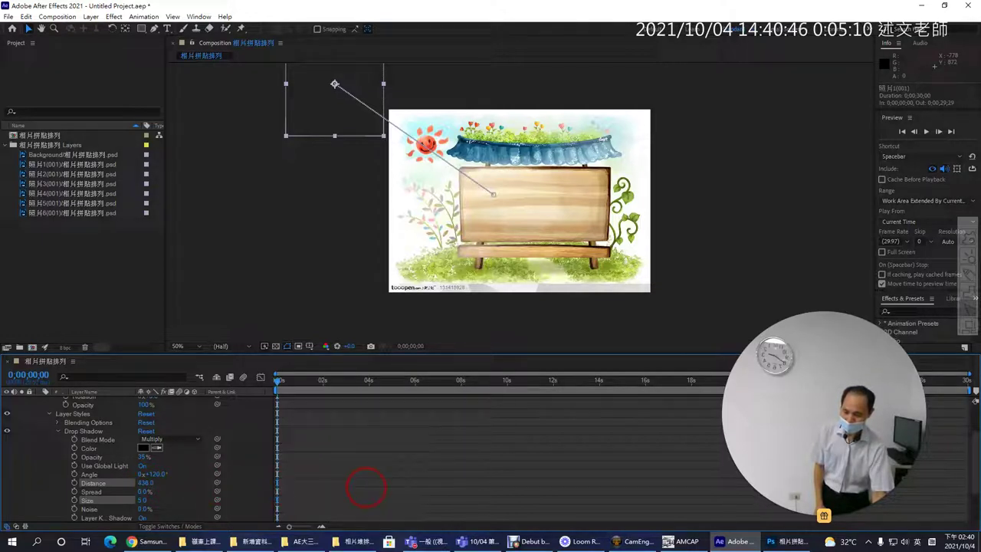
drag(274, 488, 340, 392)
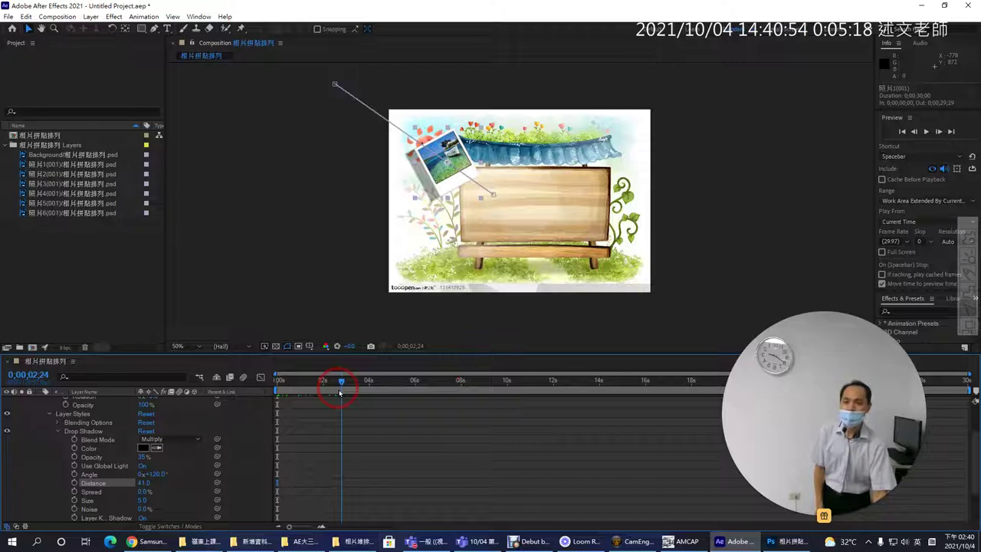
click(410, 207)
mouse_move(318, 208)
mouse_down()
mouse_move(284, 176)
mouse_move(335, 161)
mouse_move(344, 205)
mouse_move(290, 219)
mouse_up()
click(854, 272)
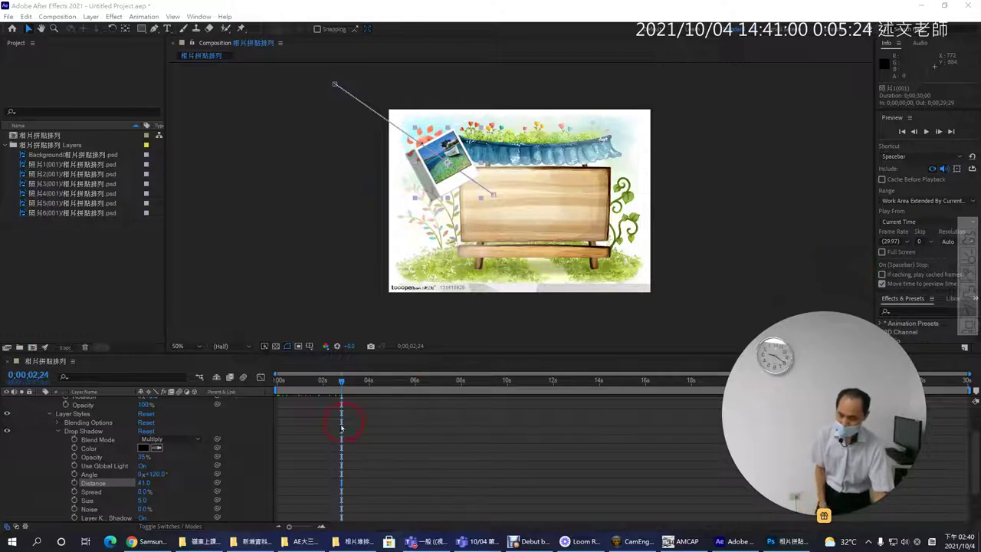
Step: Set the 照片1(001) drop shadow's Distance to 248 and its Size to 22
drag(144, 483, 265, 499)
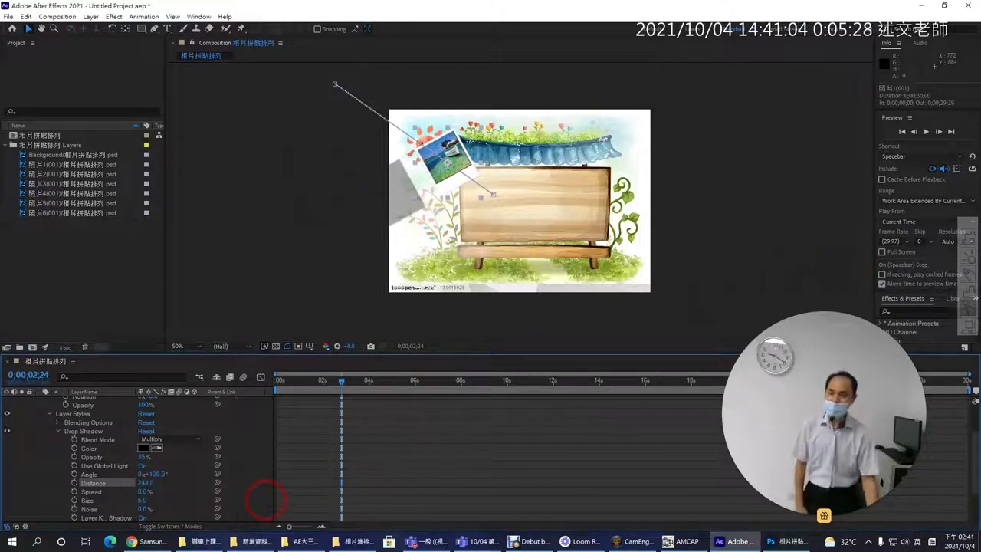
click(142, 500)
text(22)
key(Return)
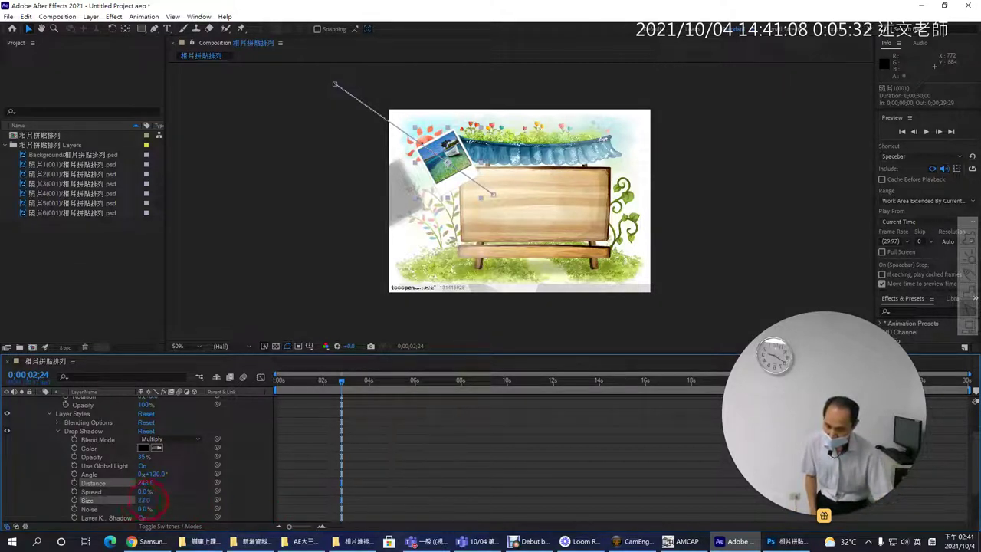
Step: Return to 0 seconds and add a keyframe to the Drop Shadow Distance of 照片1(001)
click(340, 383)
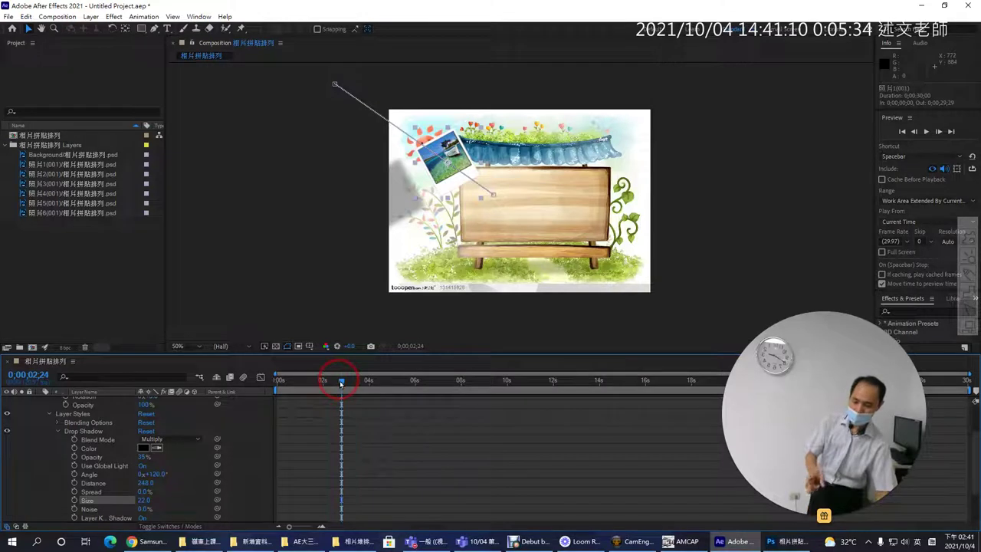
drag(341, 383, 262, 383)
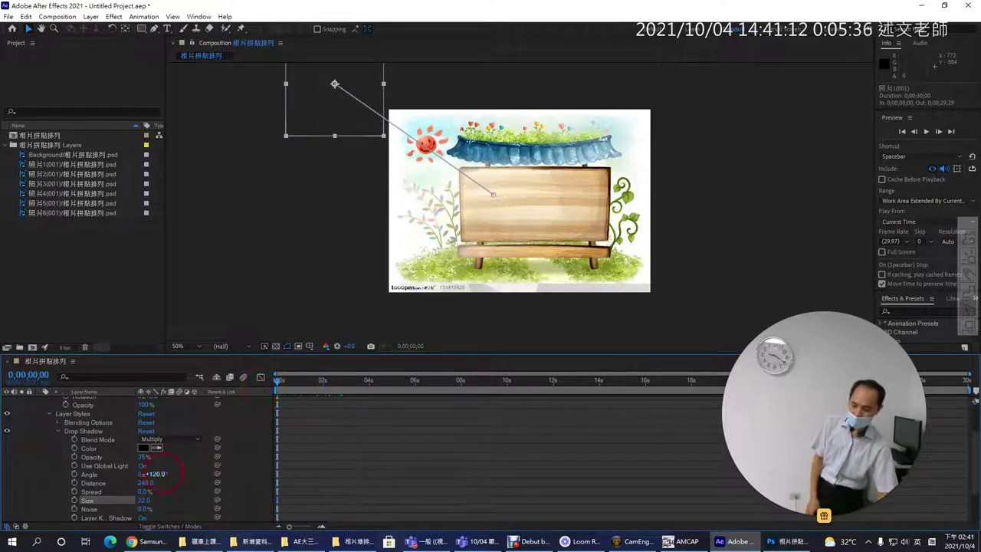
click(73, 483)
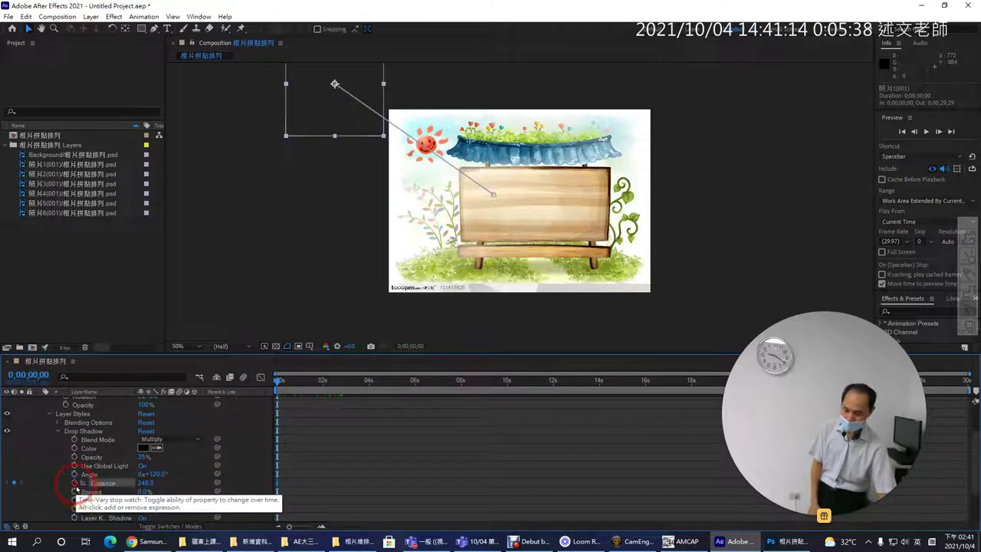
Step: At 0;00;03;28, where the Position and Scale keyframes end, set the Drop Shadow Distance to 15
click(278, 381)
drag(278, 381, 332, 380)
scroll(390, 434, up, 2)
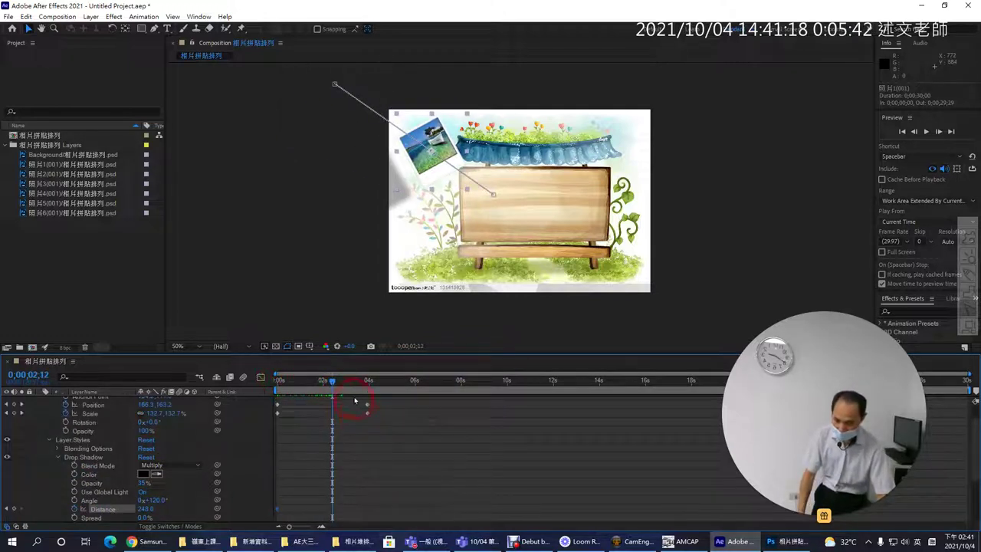
drag(332, 383, 368, 387)
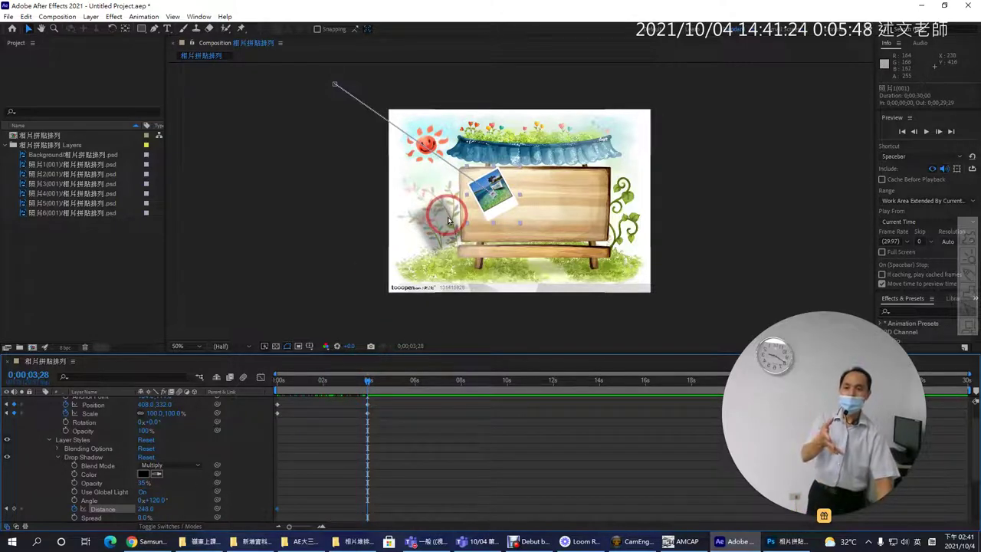
key(period)
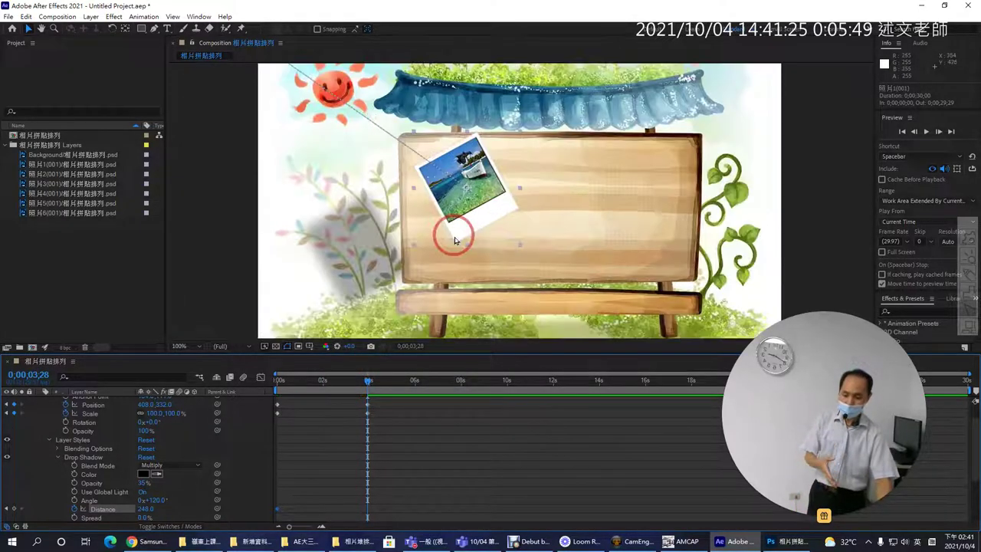
click(146, 508)
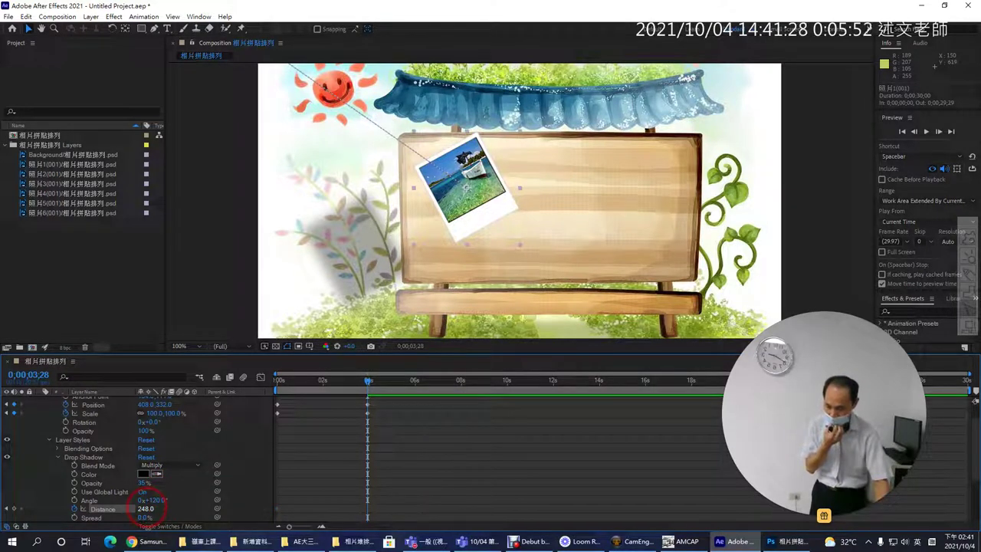
click(146, 508)
text(15)
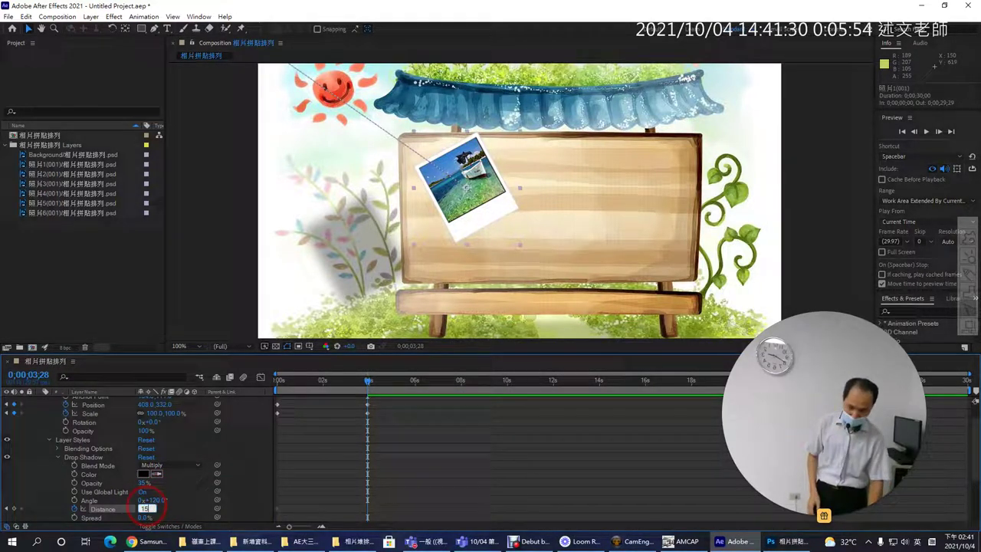
key(Return)
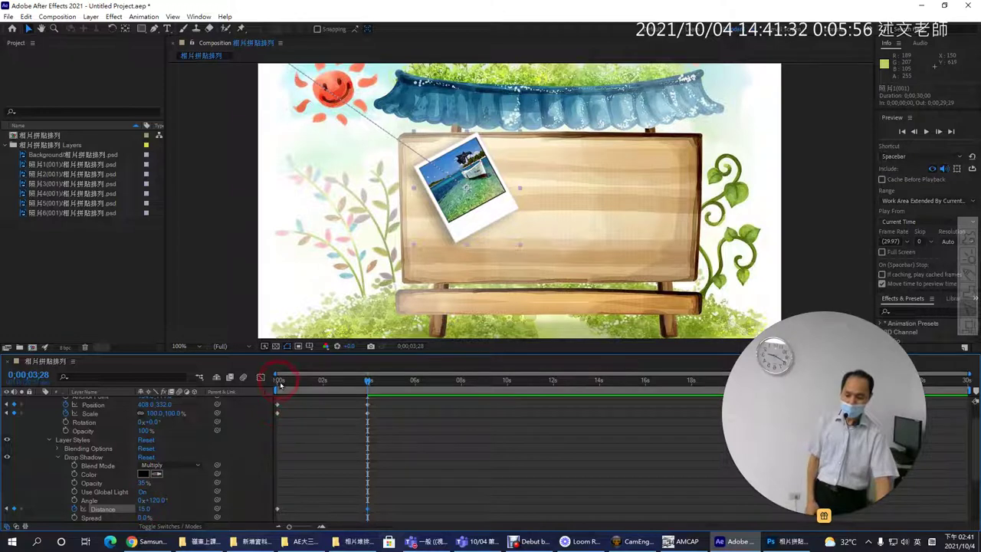
Step: Scrub from the start to 0;00;03;12 to check how the shadow closes in as the photo lands
click(279, 381)
drag(281, 383, 326, 420)
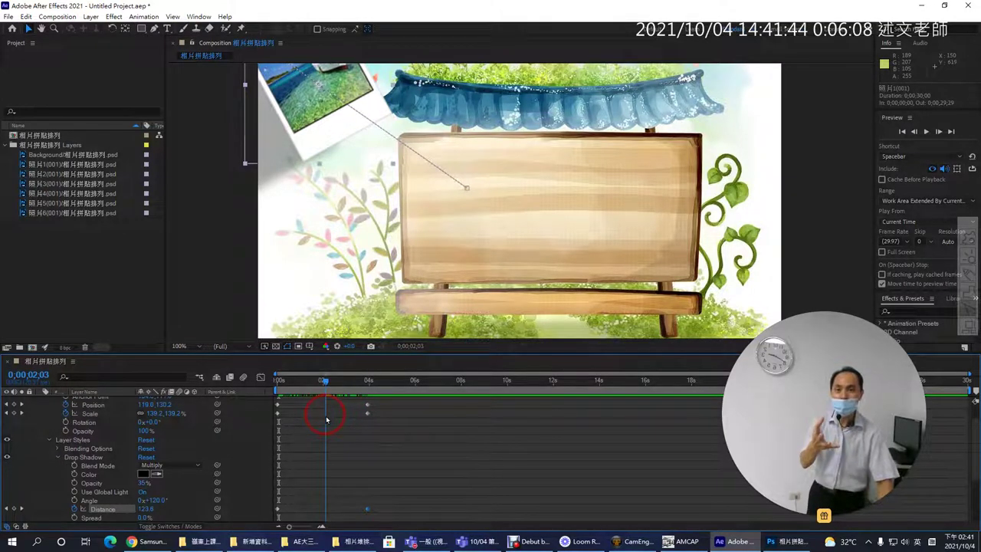
drag(326, 419, 346, 386)
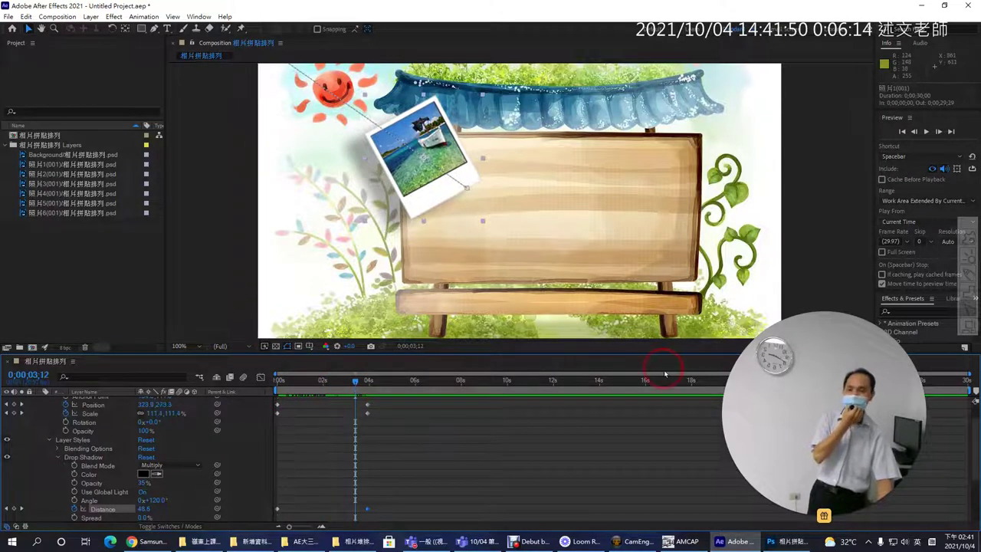
key(comma)
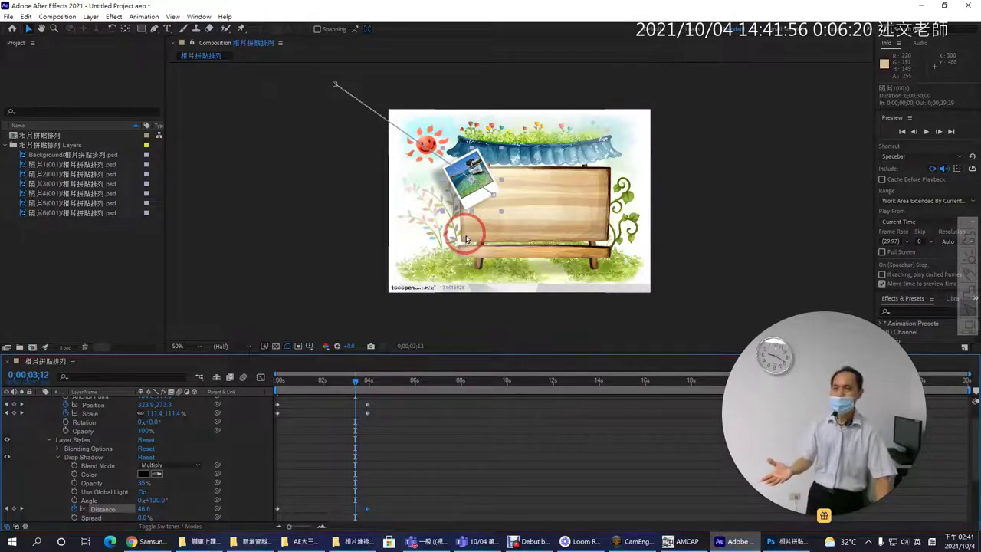
Step: Collapse 照片1(001) and stagger the following layers, starting 照片2(001) at about 1.6 seconds and 照片3(001) at 0;00;02;27
scroll(65, 429, up, 2)
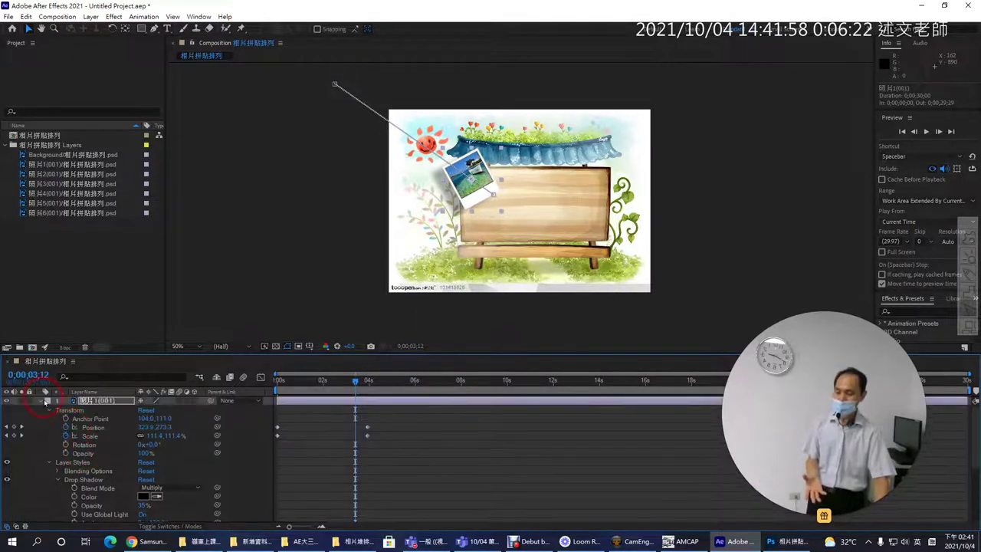
click(41, 406)
drag(312, 410, 388, 421)
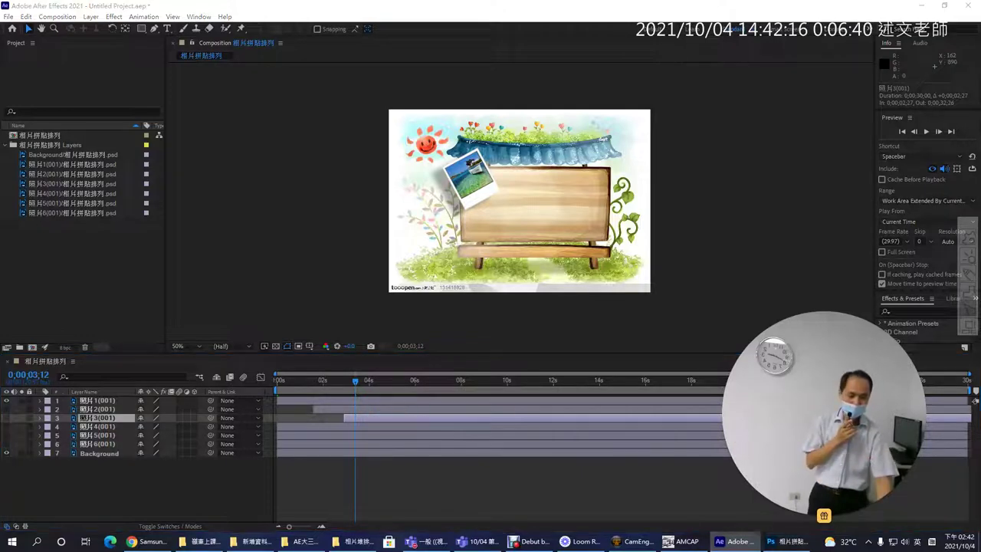
Step: Bring up the 10/04 Teams meeting to check its chat, and minimise the AMCAP camera window to return to After Effects
click(479, 541)
drag(641, 101, 433, 29)
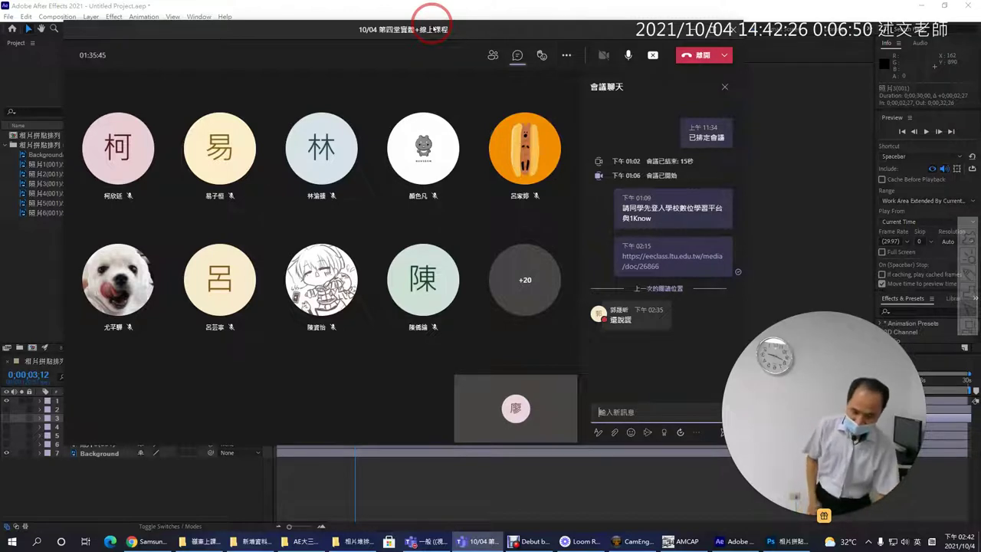
mouse_move(635, 325)
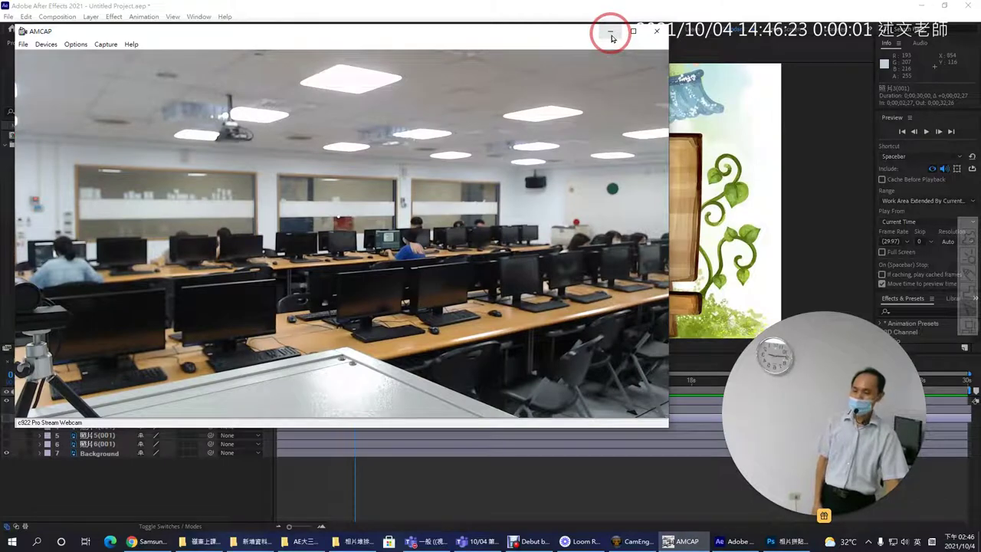
click(611, 34)
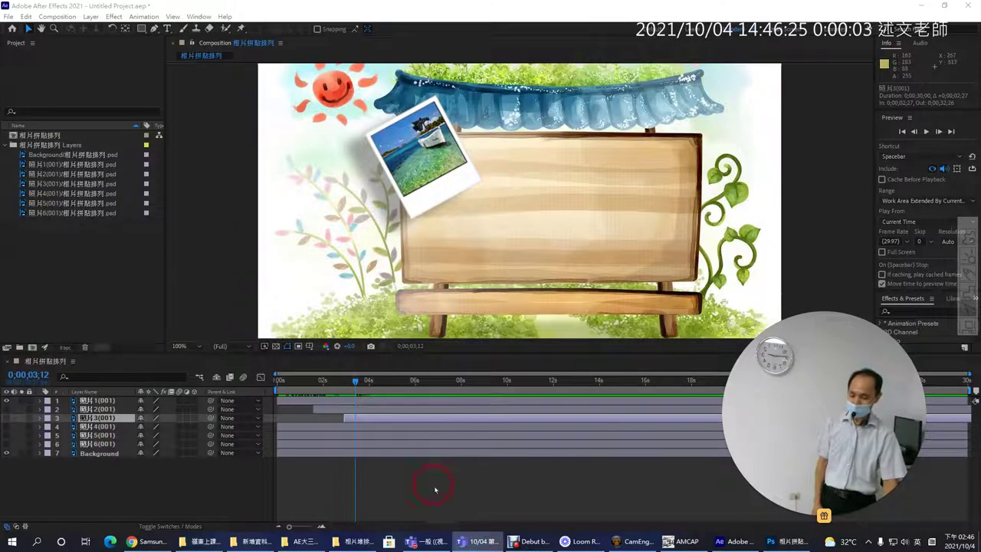
Step: Switch to the 相片拼貼動畫學習重點 notes in Google Docs and read section three on the Drop Shadow light angle
click(145, 541)
click(290, 10)
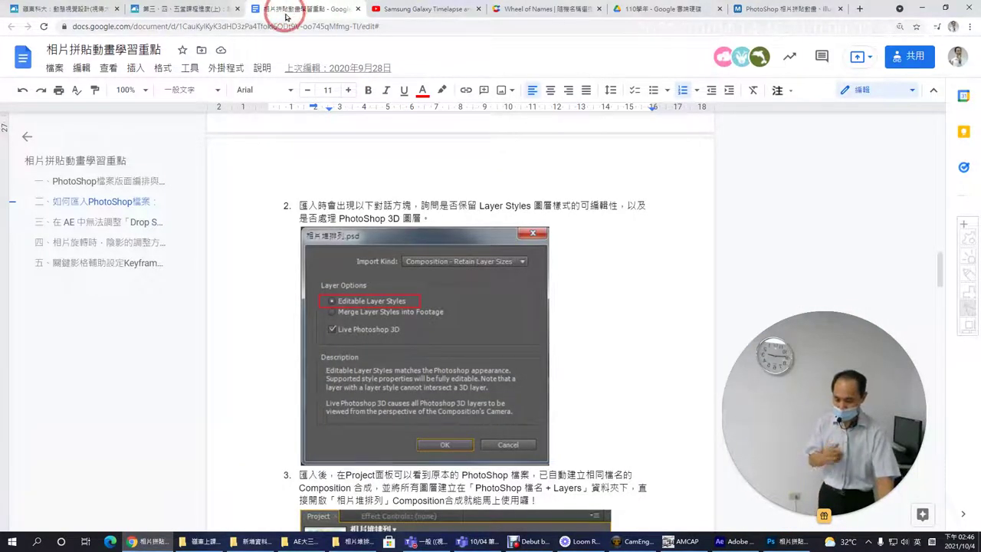
click(100, 221)
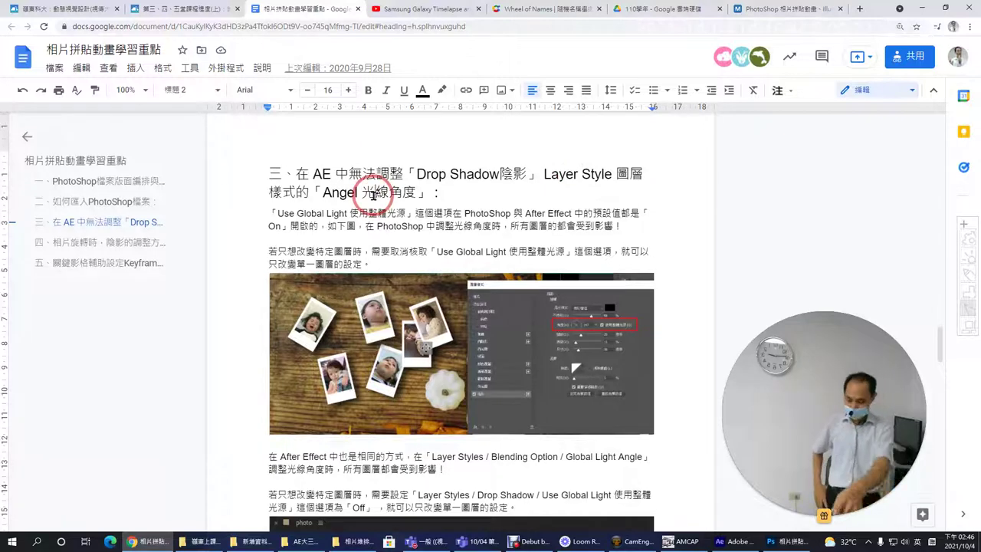
Step: Examine section four on adjusting shadows of rotated photos, including its explanation video link, and go back to section three
click(109, 243)
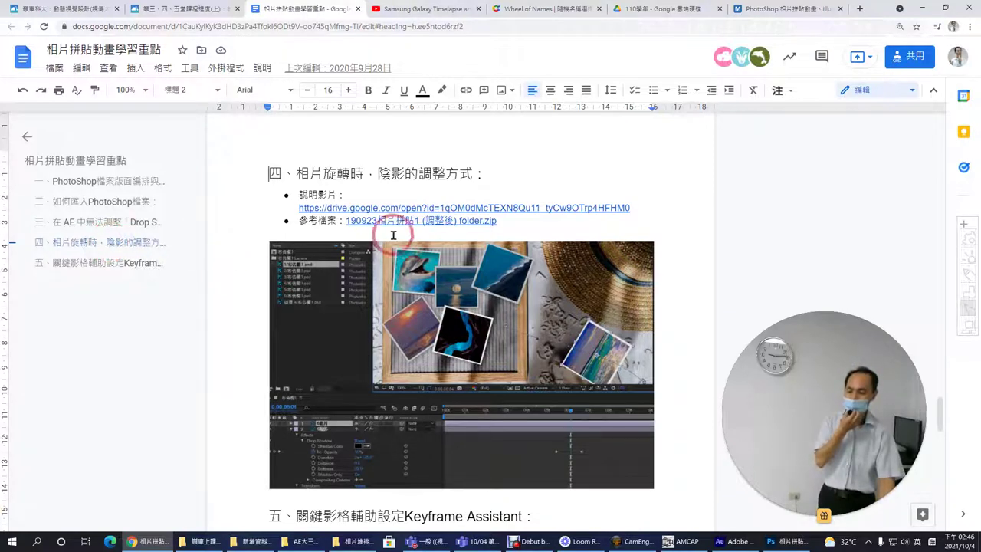
click(454, 208)
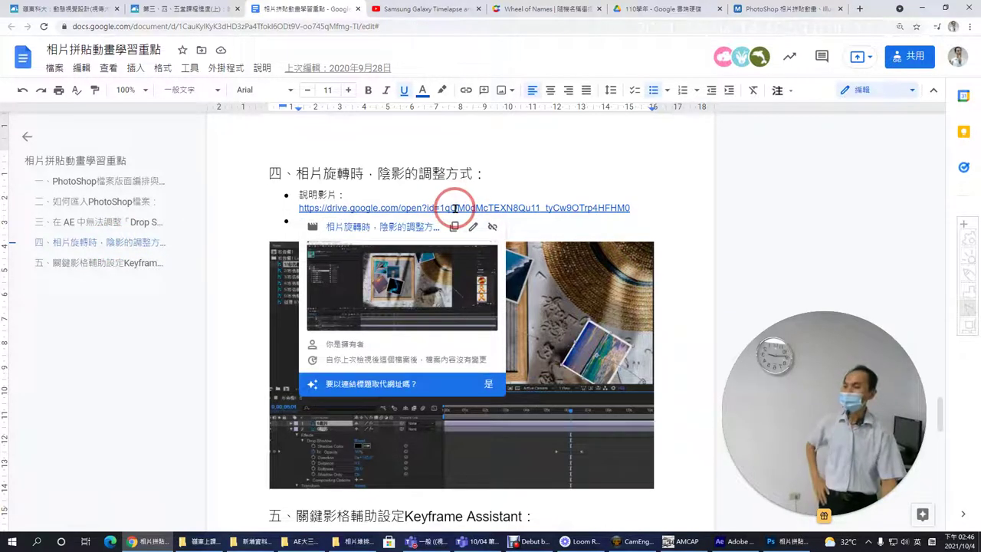
click(534, 181)
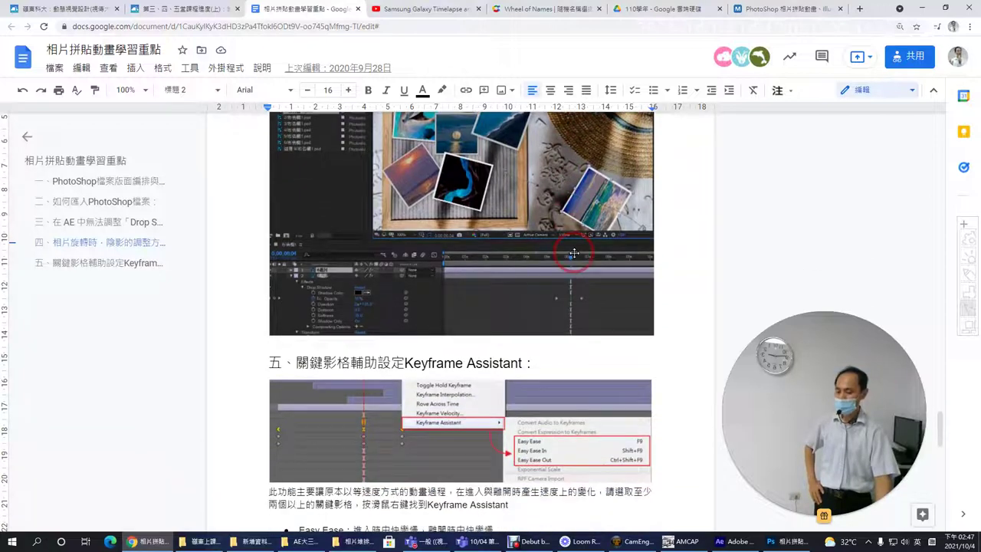
scroll(536, 260, up, 2)
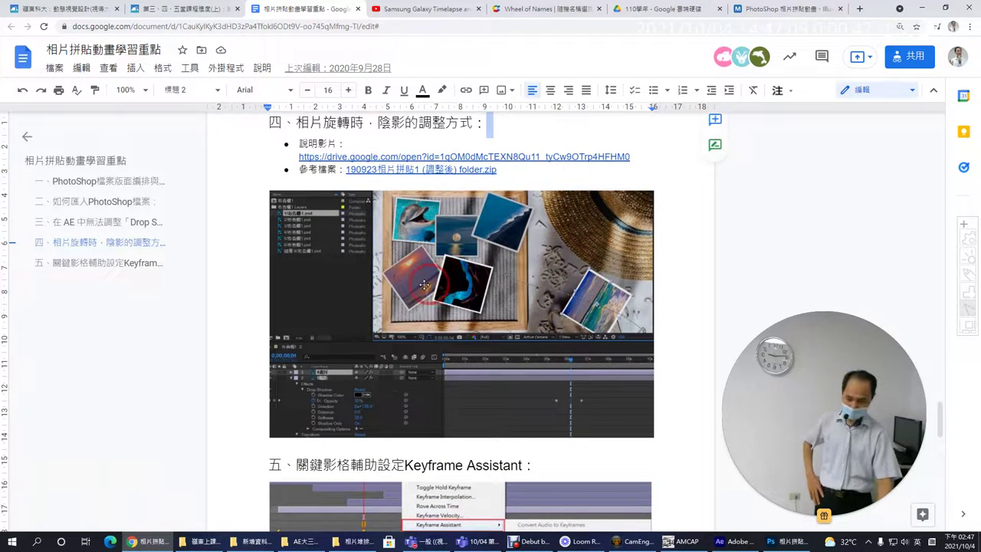
click(115, 224)
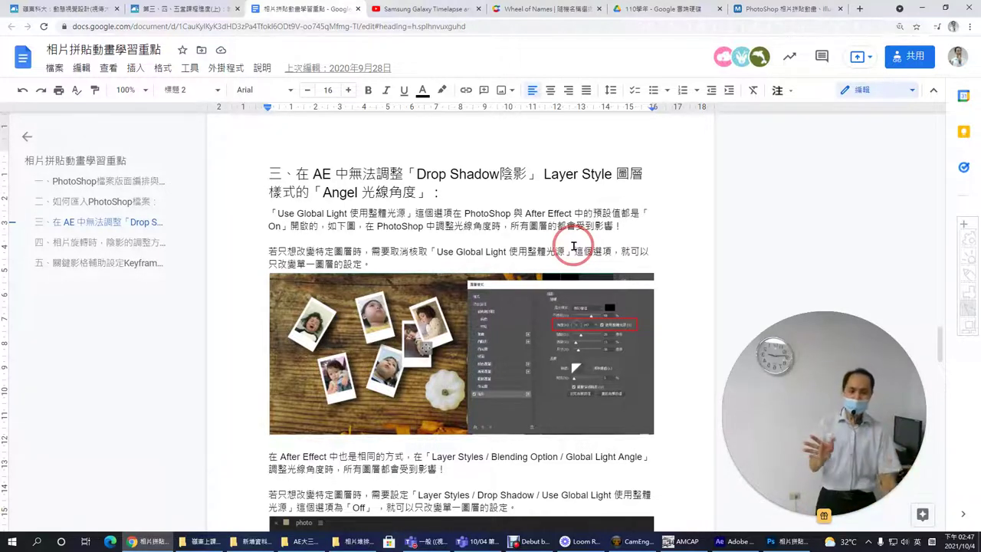
Step: Switch to the 10/04 Teams meeting window and move it into full view over the notes
click(482, 541)
drag(724, 84, 373, 58)
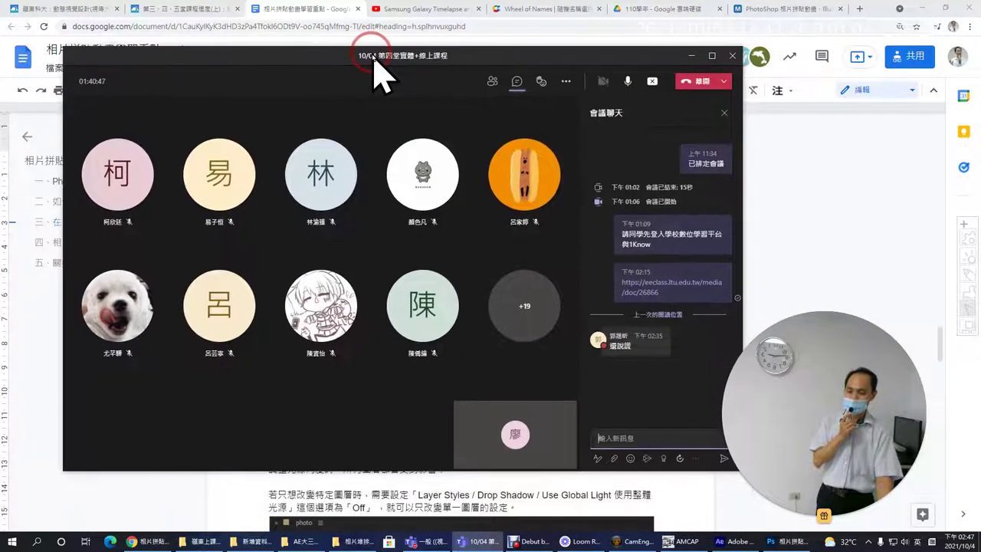